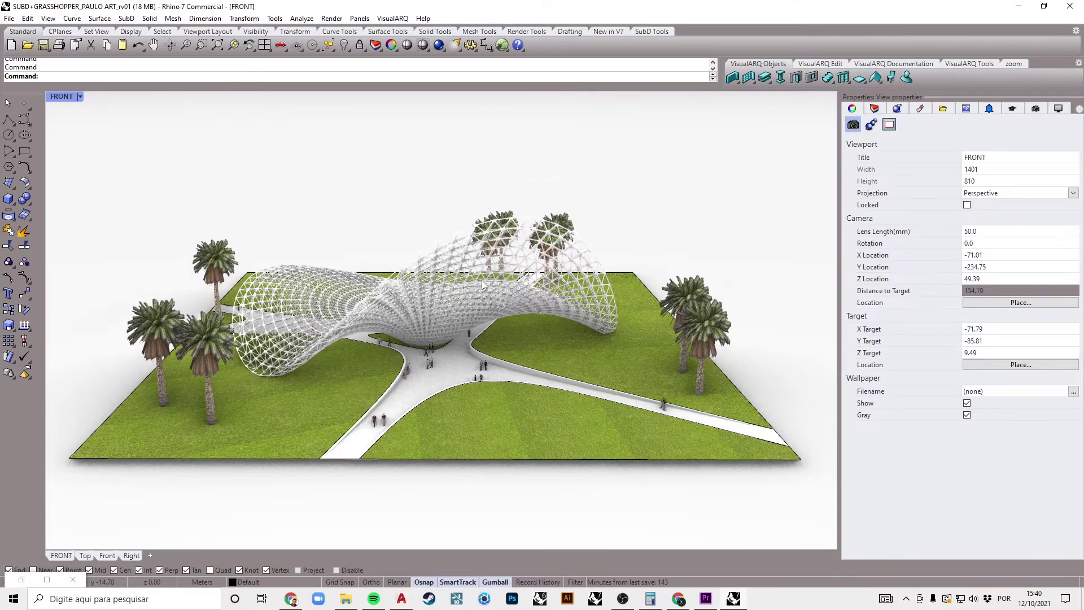
Examine the finished lattice canopy in the park model, both close up and from a distance.
scroll(483, 299, "up", 3)
scroll(486, 313, "up", 8)
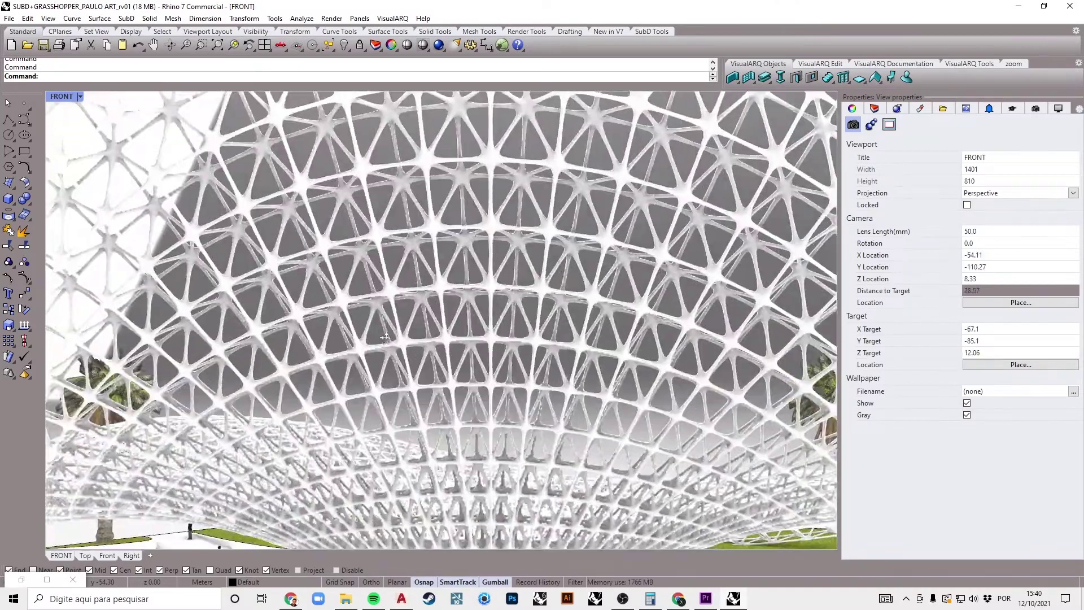
scroll(429, 351, "down", 10)
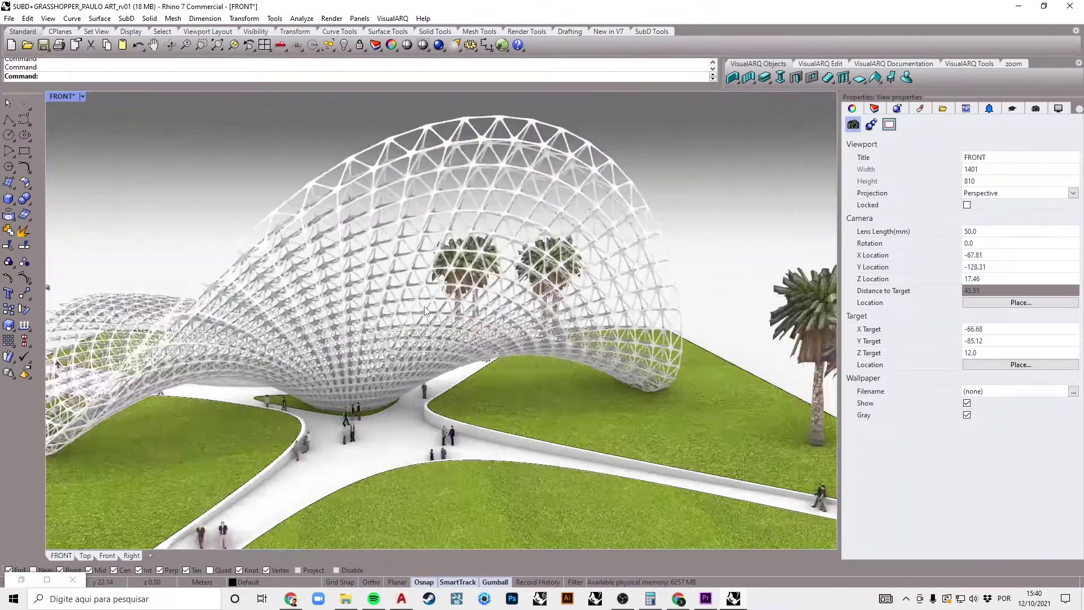
scroll(477, 325, "down", 6)
right_click_drag(477, 325, 367, 299)
scroll(453, 321, "up", 3)
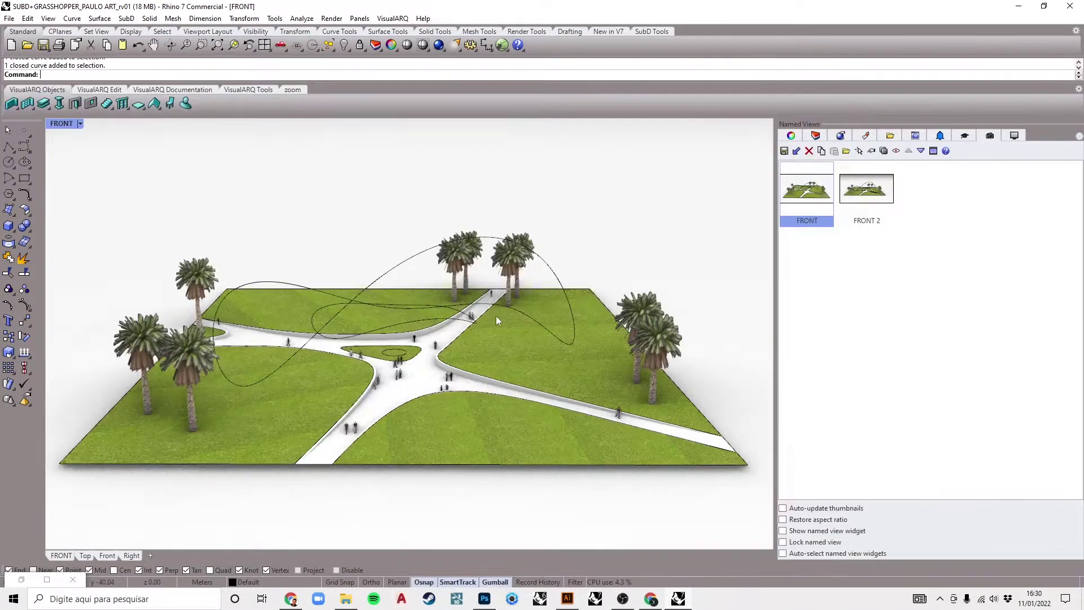
Orbit the site model, restore the FRONT named view and check the large wavy curve and small central ring curve.
right_click_drag(487, 310, 430, 392)
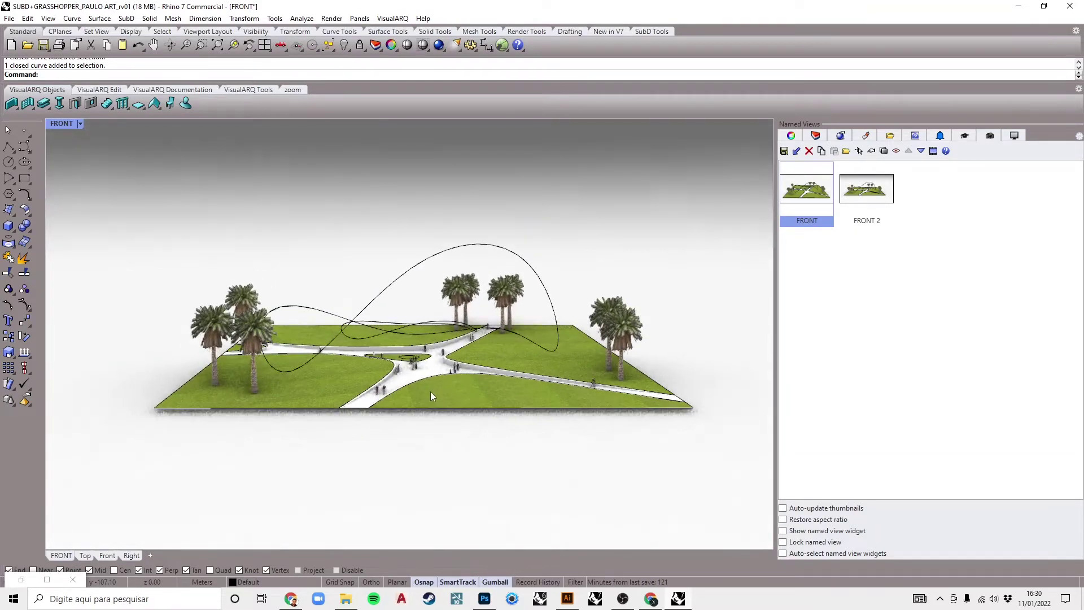
double_click(808, 194)
left_click(419, 322)
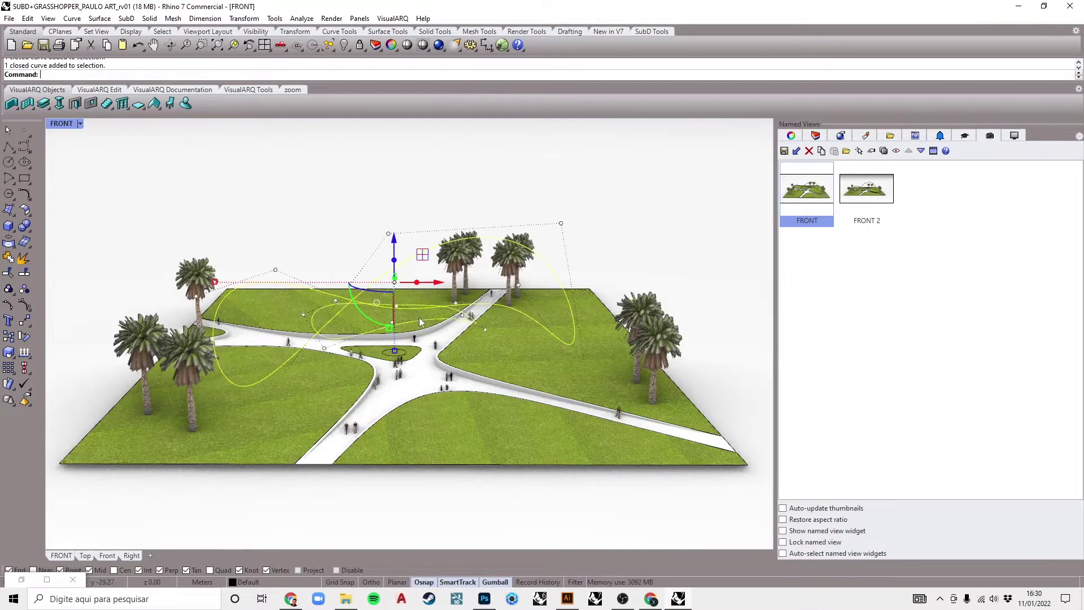
left_click(408, 357, "shift")
key("Escape")
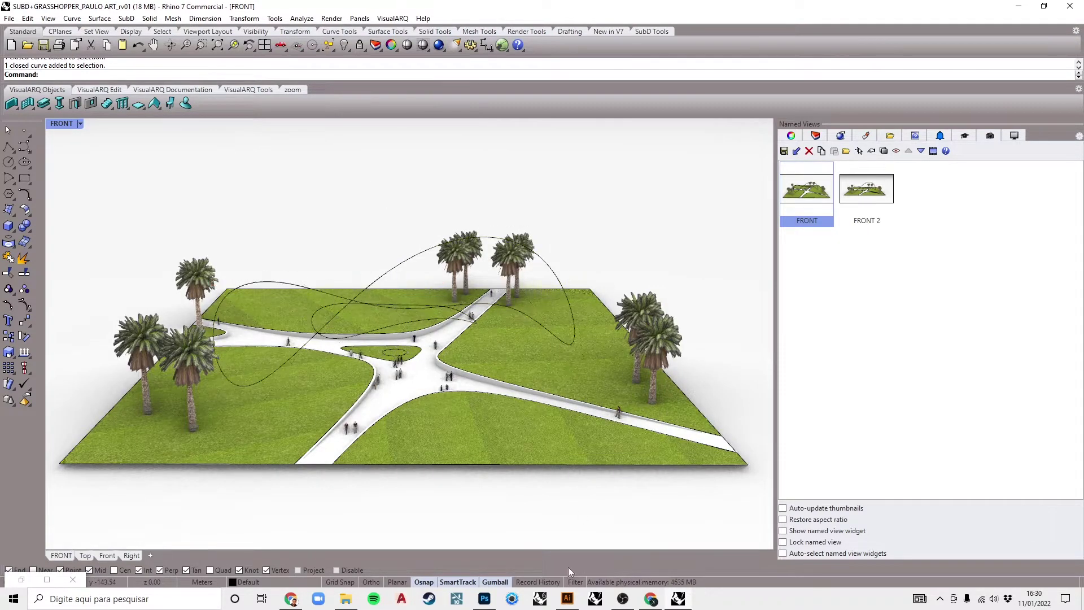
Enable Record History and loft the small central ring curve to the large wavy curve with the Normal style and Do not simplify.
left_click(541, 582)
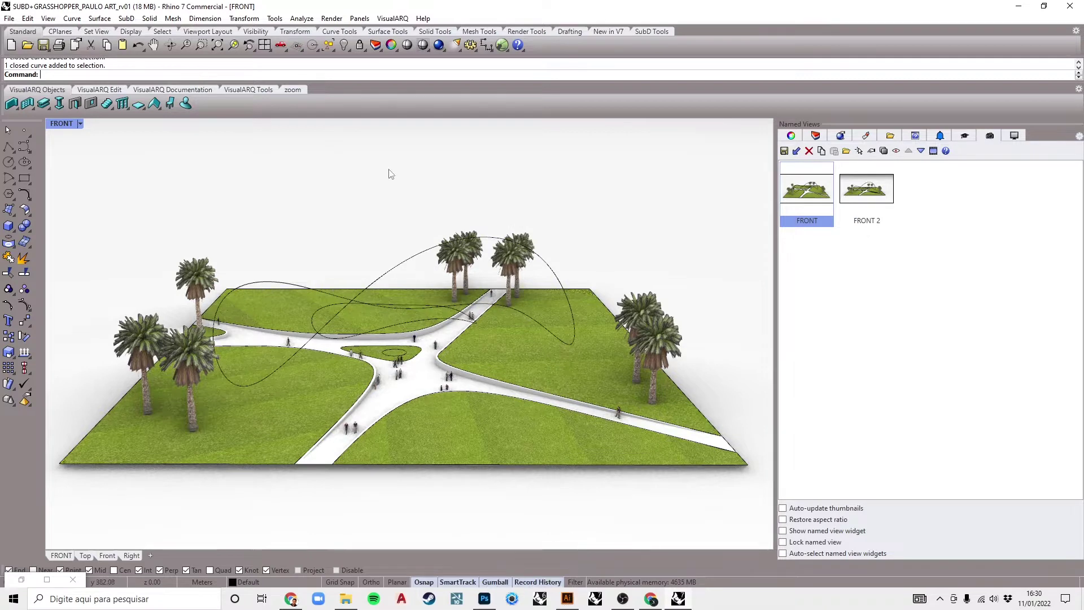
type("Loft")
key("Return")
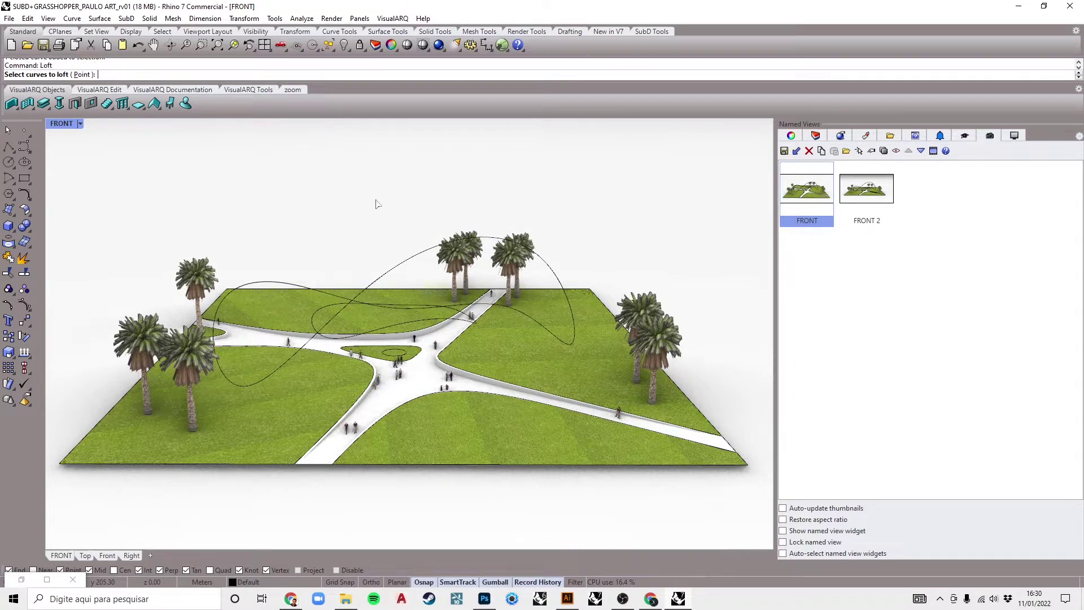
left_click(406, 355)
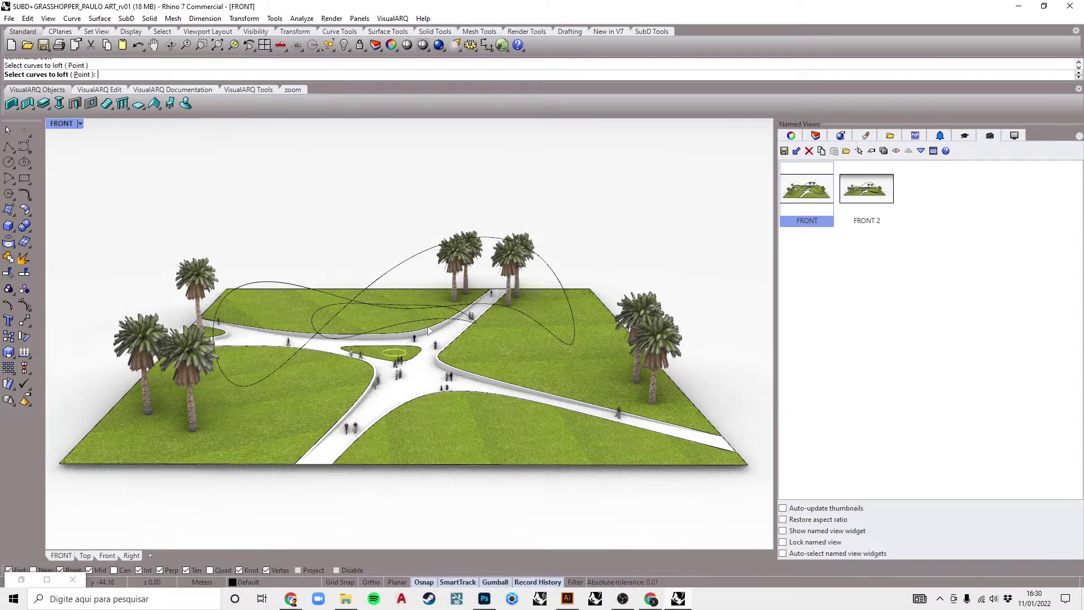
left_click(537, 324)
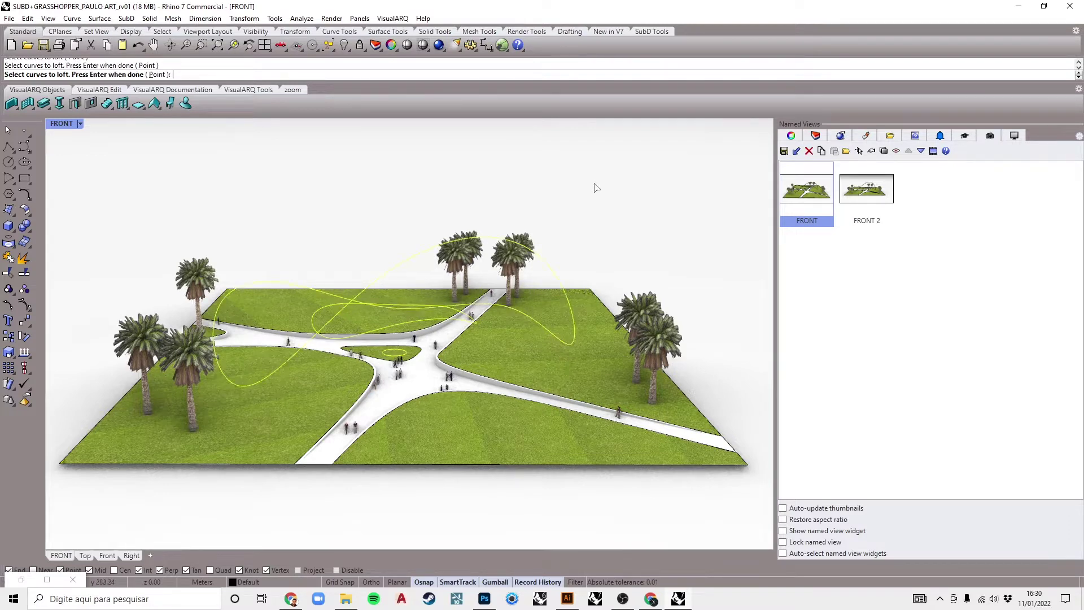
key("Return")
key("Return")
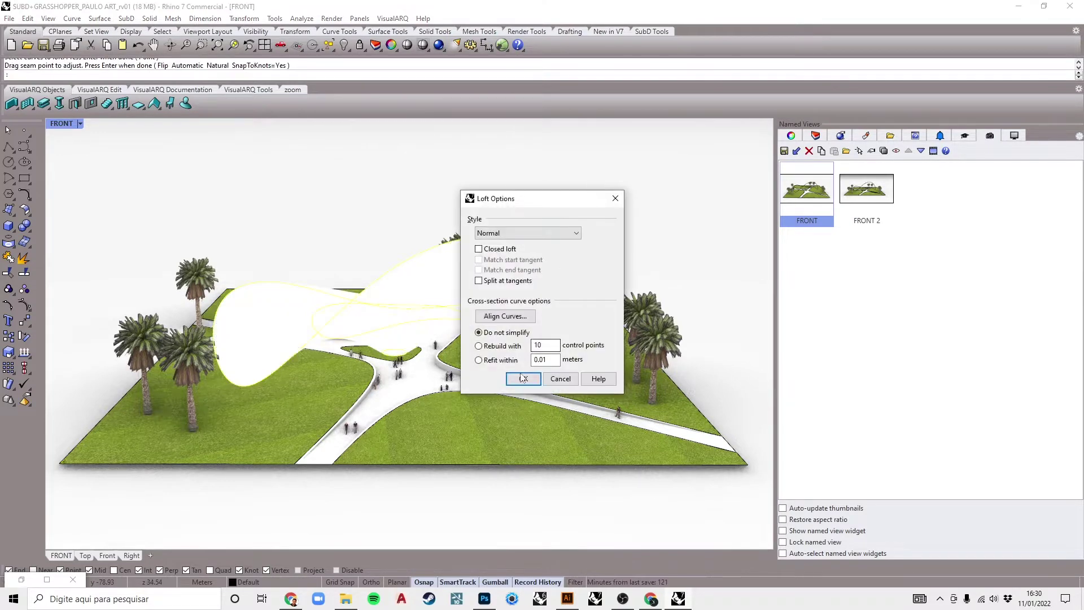
left_click(523, 378)
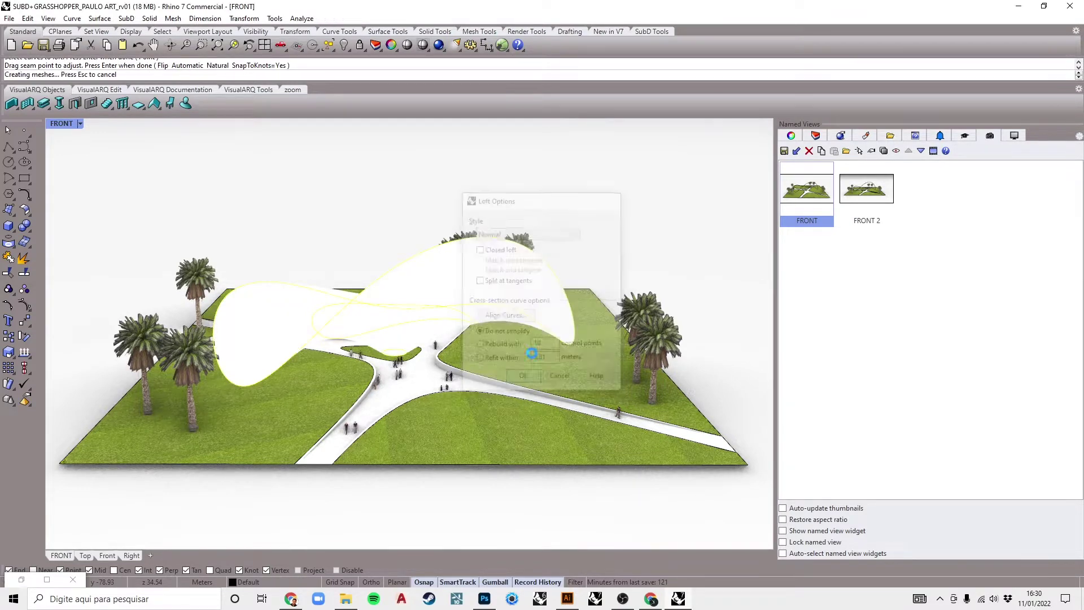
Show the object properties, inspect the lofted canopy surface and clear the selection.
left_click(791, 136)
left_click(482, 269)
key("Escape")
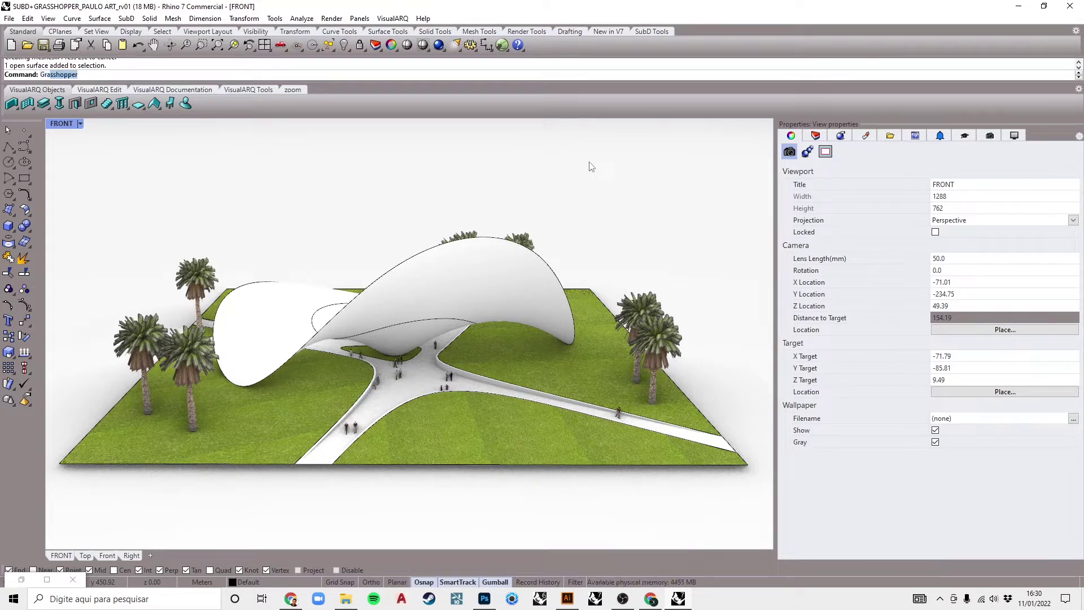
Open the Grasshopper editor beside the canopy model.
key("Return")
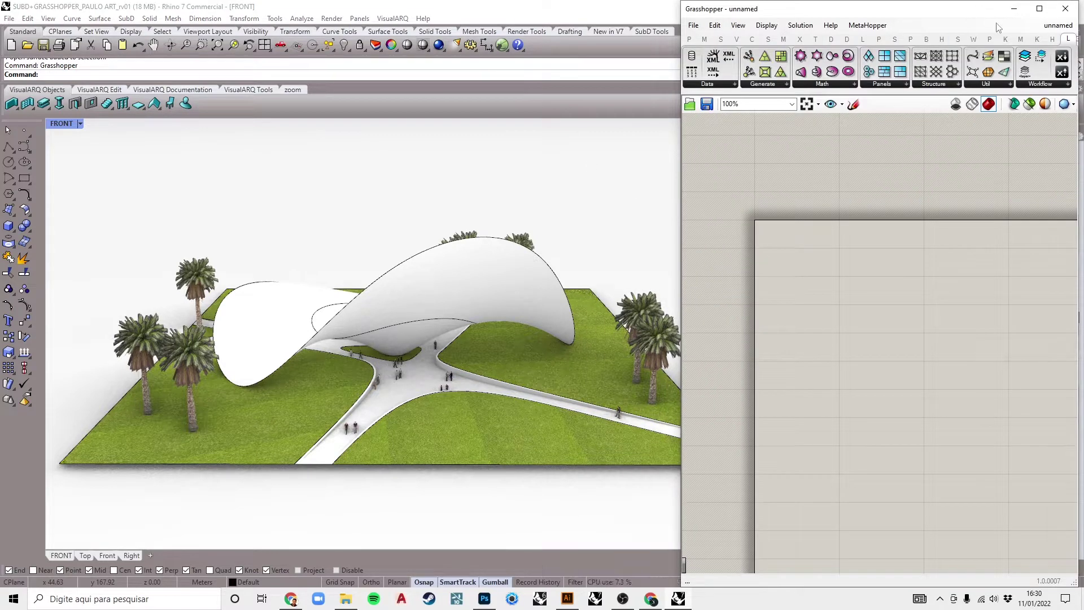
left_click(1014, 8)
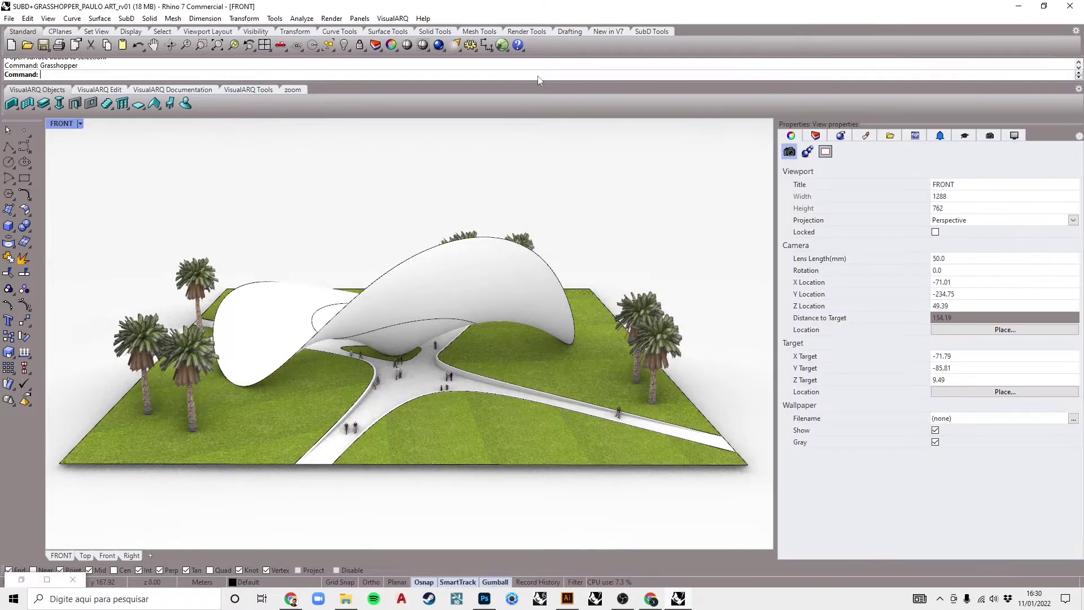
left_click(503, 45)
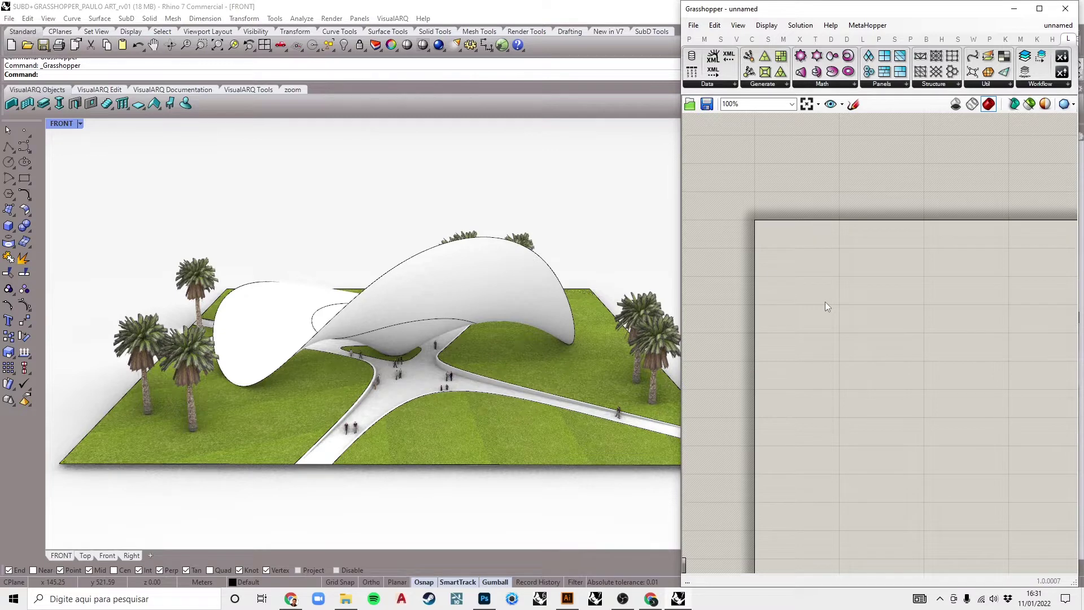
Add a Surface parameter to the empty Grasshopper canvas.
double_click(825, 306)
type("surfa")
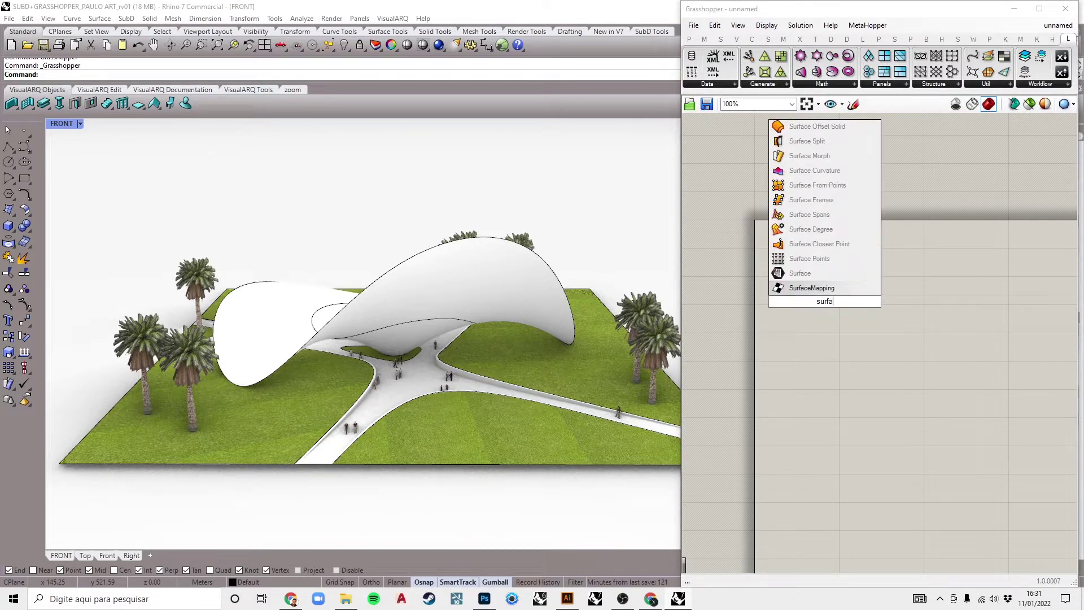
key("Up")
key("Return")
left_click_drag(828, 298, 850, 297)
scroll(843, 298, "up", 4)
Reference the lofted canopy as the single surface in the Surface parameter.
right_click(852, 317)
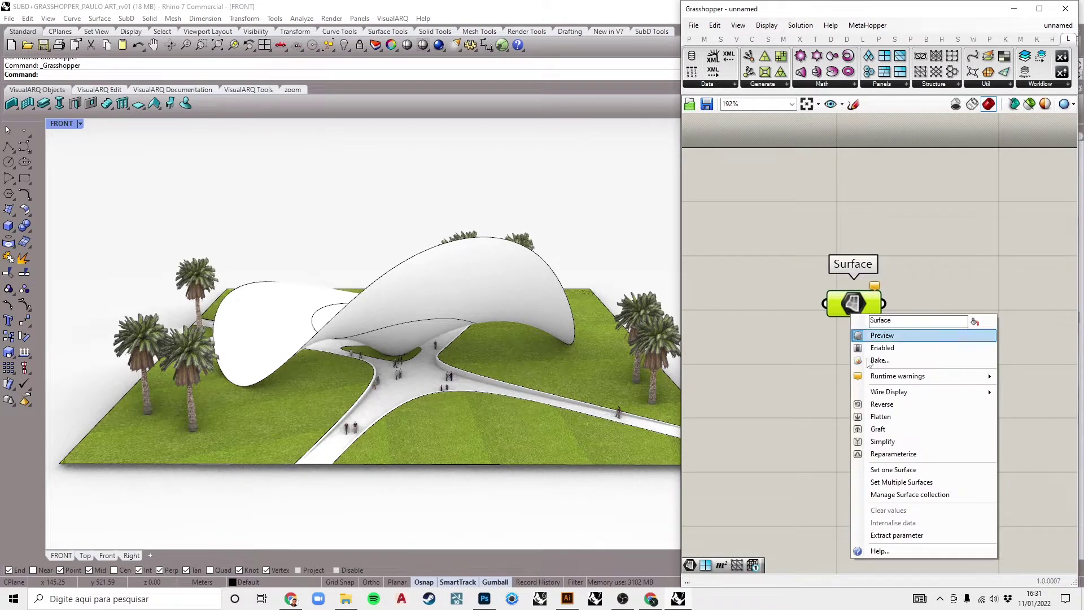
left_click(888, 469)
left_click(507, 271)
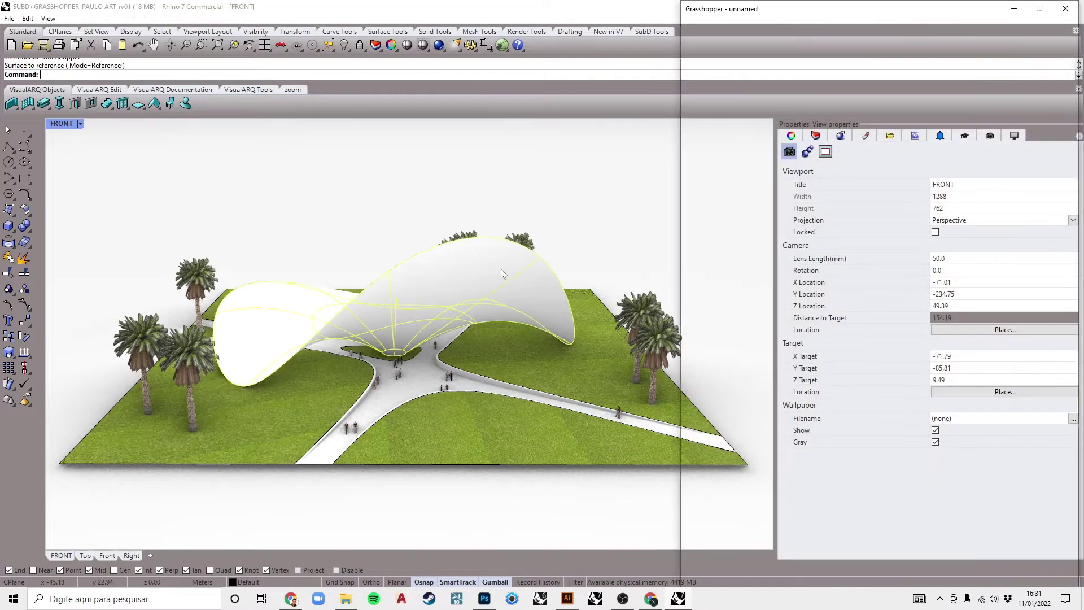
key("ctrl")
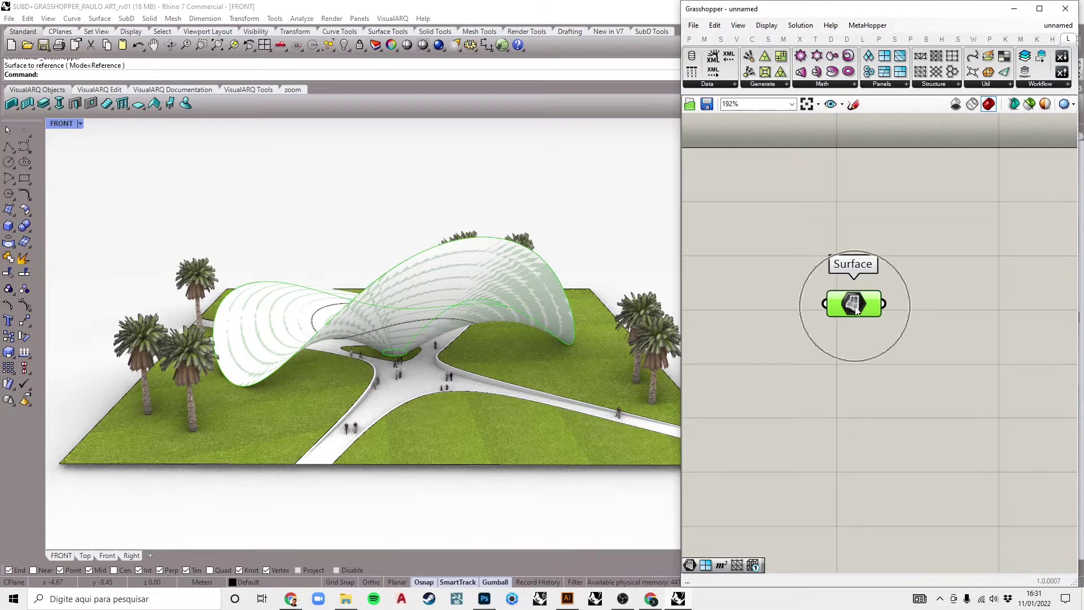
left_click(810, 384)
Hide the original lofted surface in Rhino and check the Surface parameter's preview in Grasshopper.
left_click(459, 296)
left_click(458, 299)
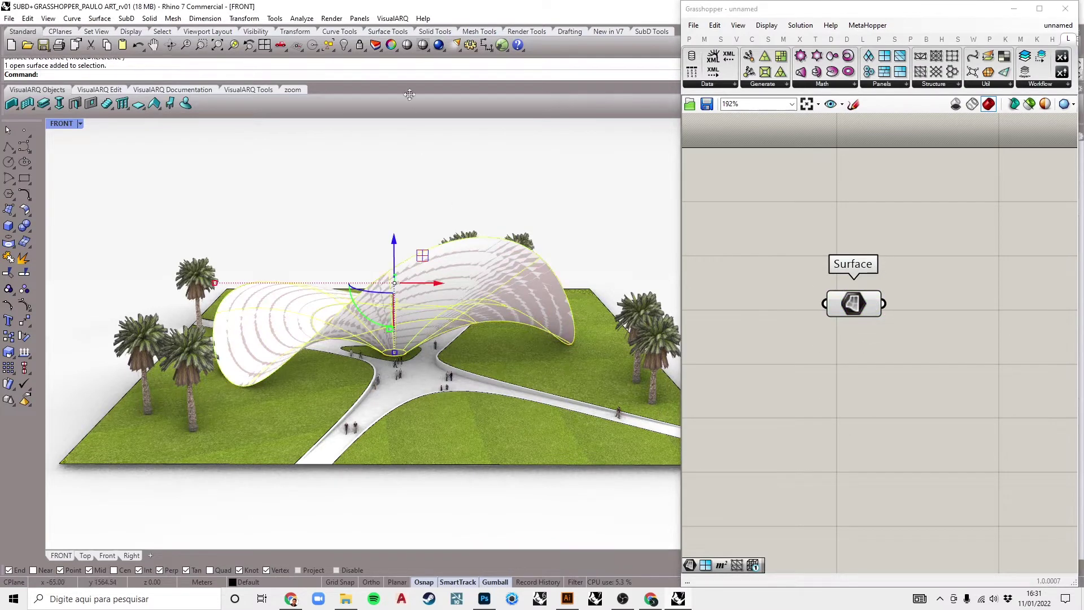
left_click(343, 46)
left_click(862, 327)
left_click(855, 312)
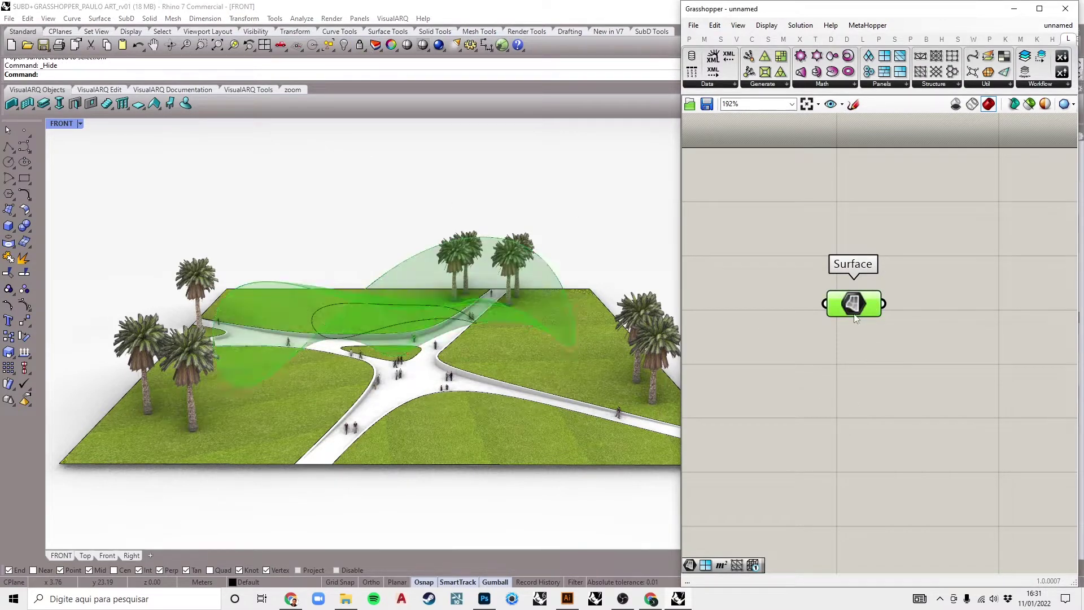
left_click(796, 316)
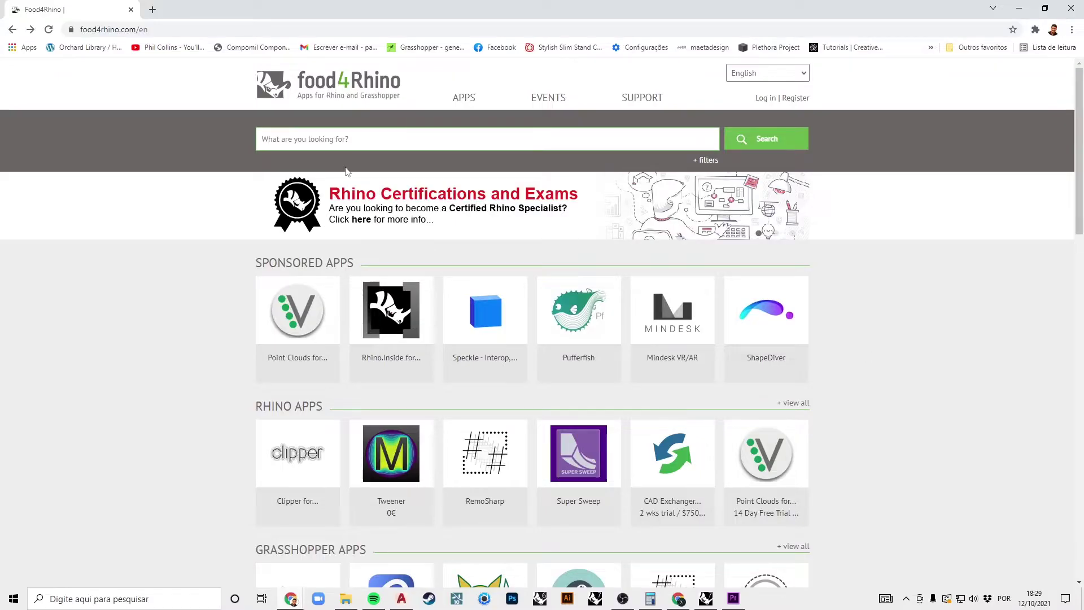
Search the food4Rhino website for LUNCHBOX and view the LunchBox plug-in page.
left_click(307, 141)
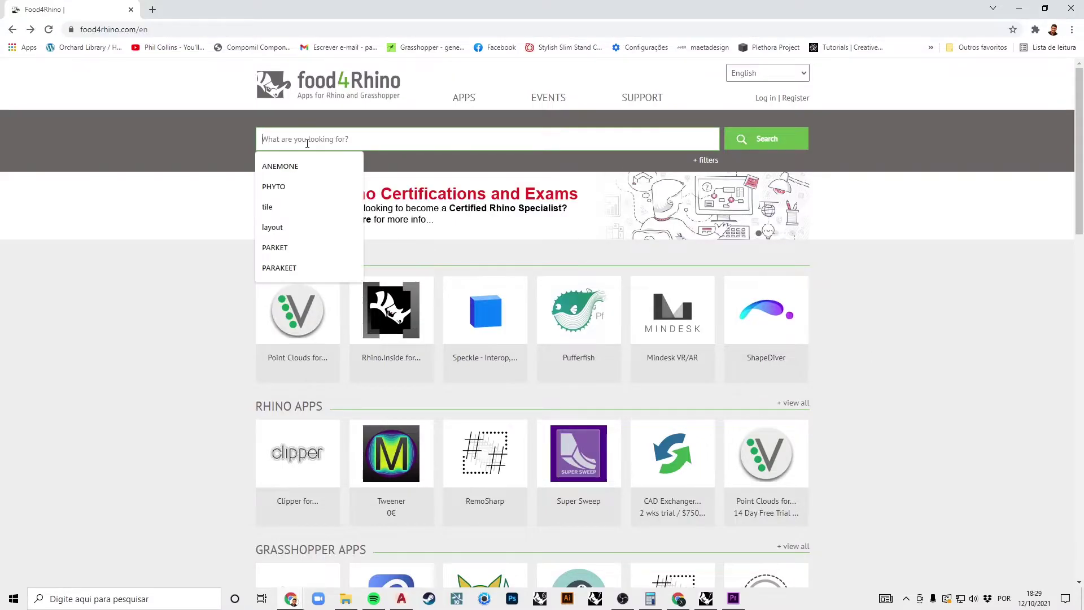
type("LUNCHBOX")
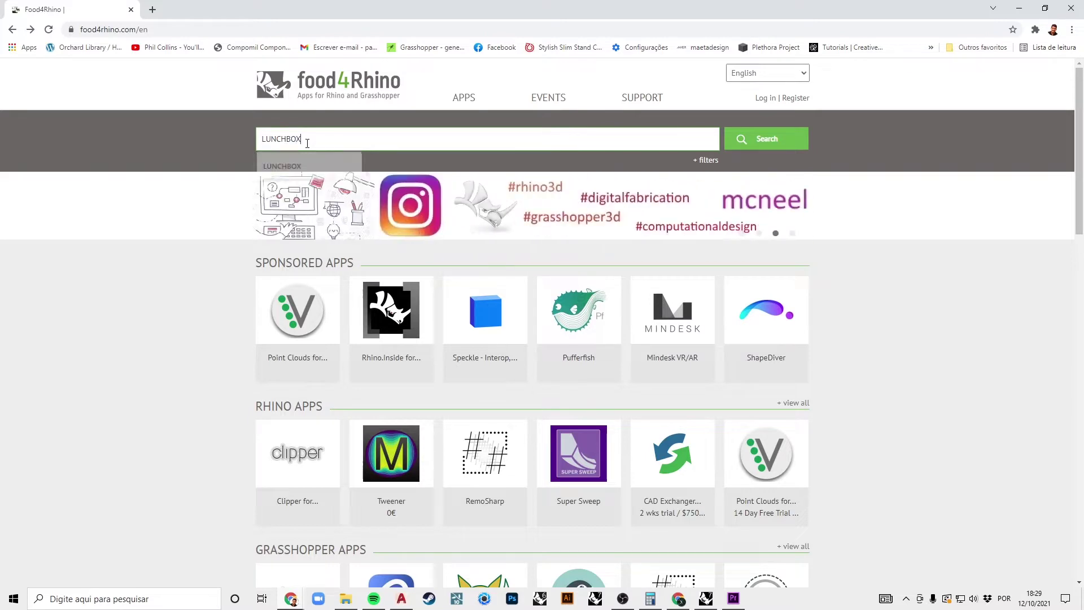
key("Return")
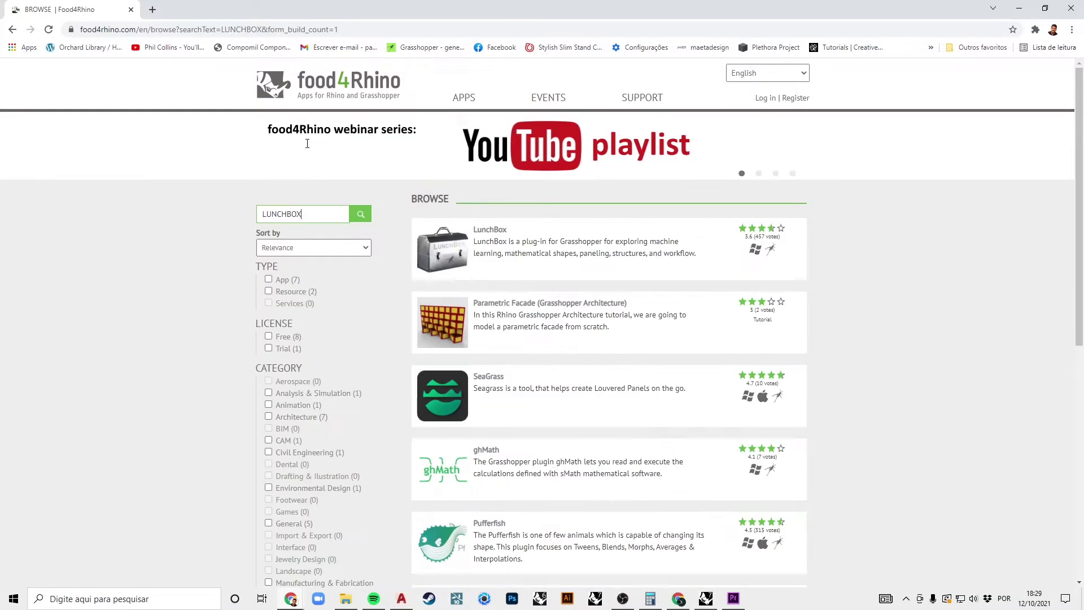
left_click(489, 231)
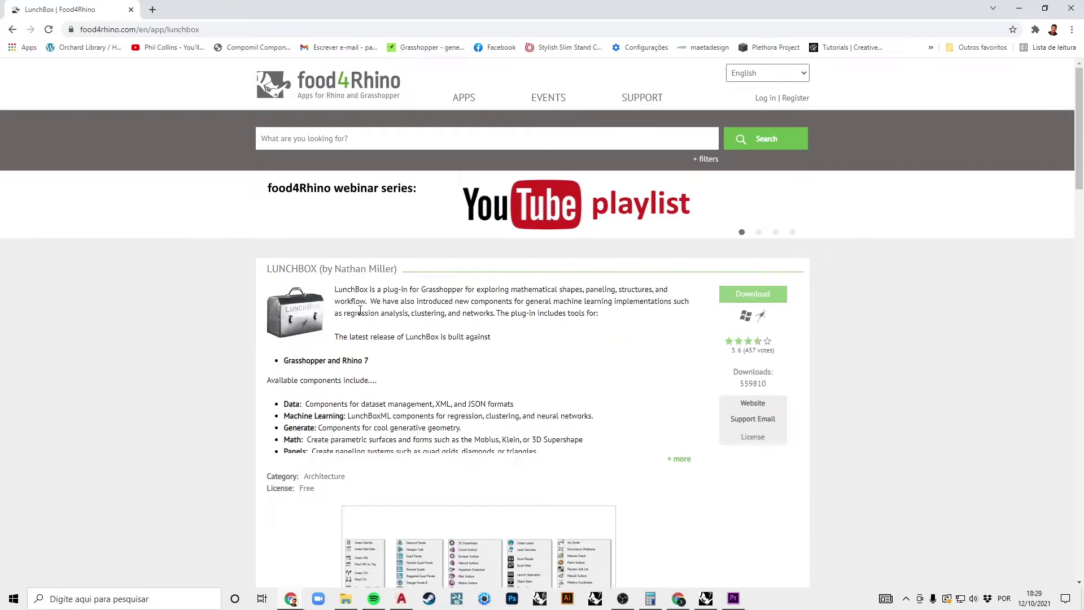
scroll(325, 404, "down", 1)
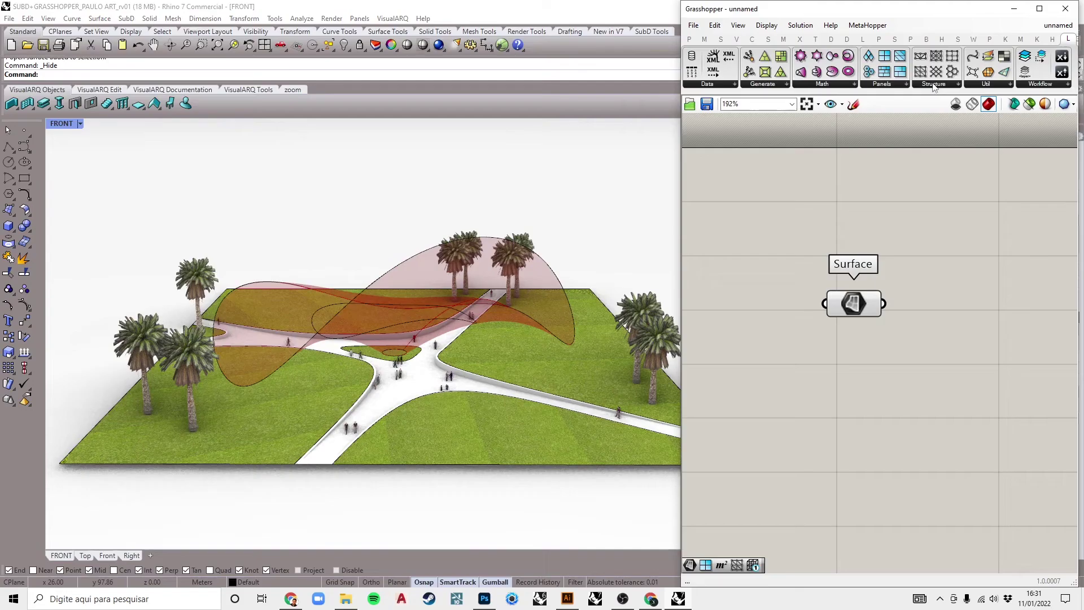
Place LunchBox's Space Truss Structure 1 component on the canvas beside the Surface parameter.
left_click(934, 85)
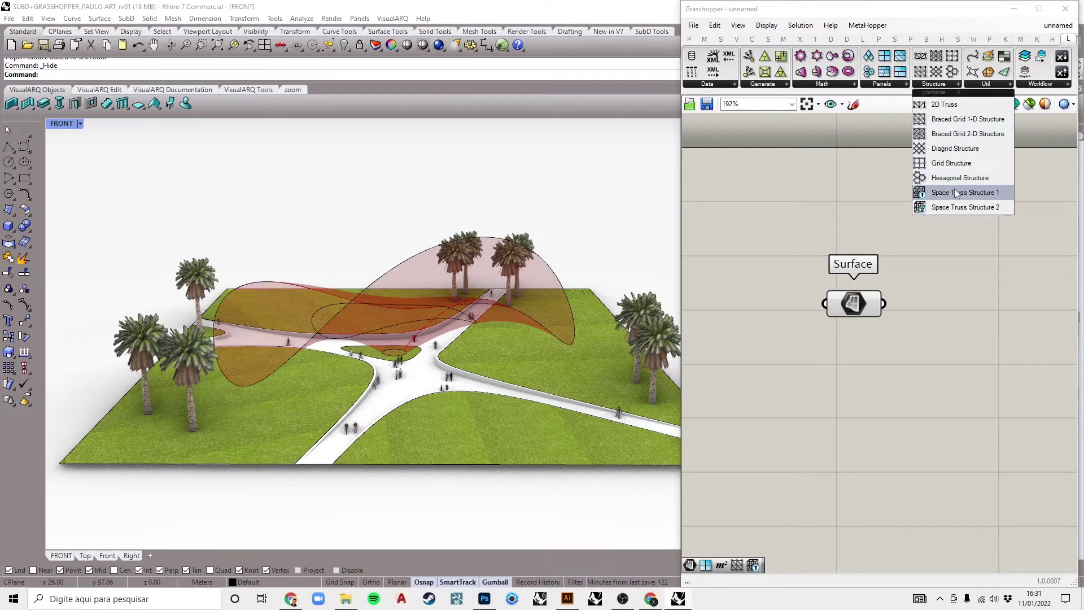
left_click_drag(954, 192, 980, 357)
left_click(1009, 305)
left_click_drag(1011, 308, 1039, 339)
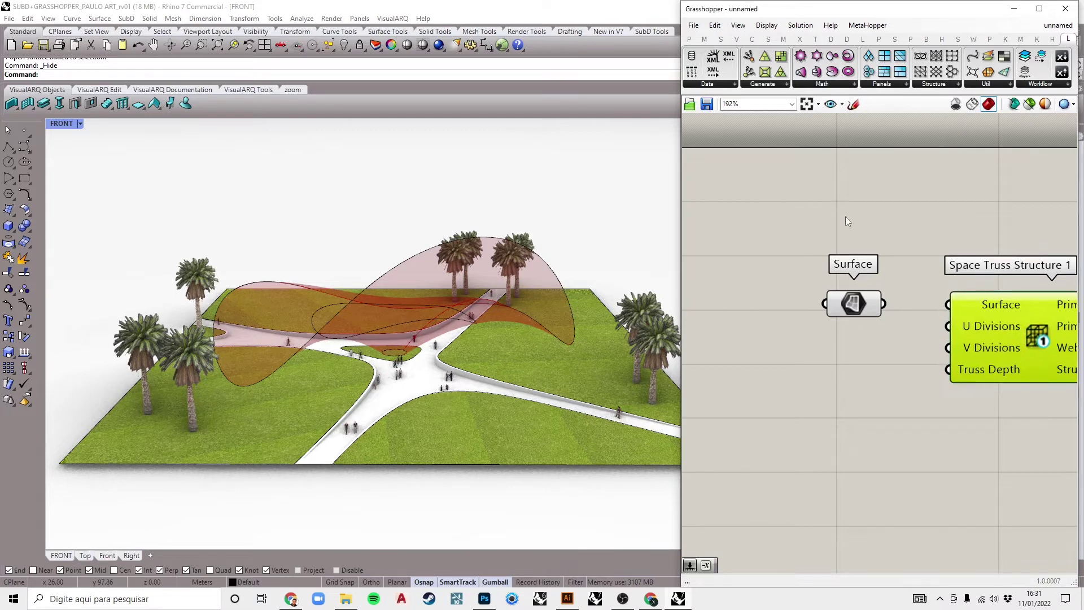
left_click(792, 241)
scroll(791, 245, "down", 2)
scroll(836, 275, "up", 1)
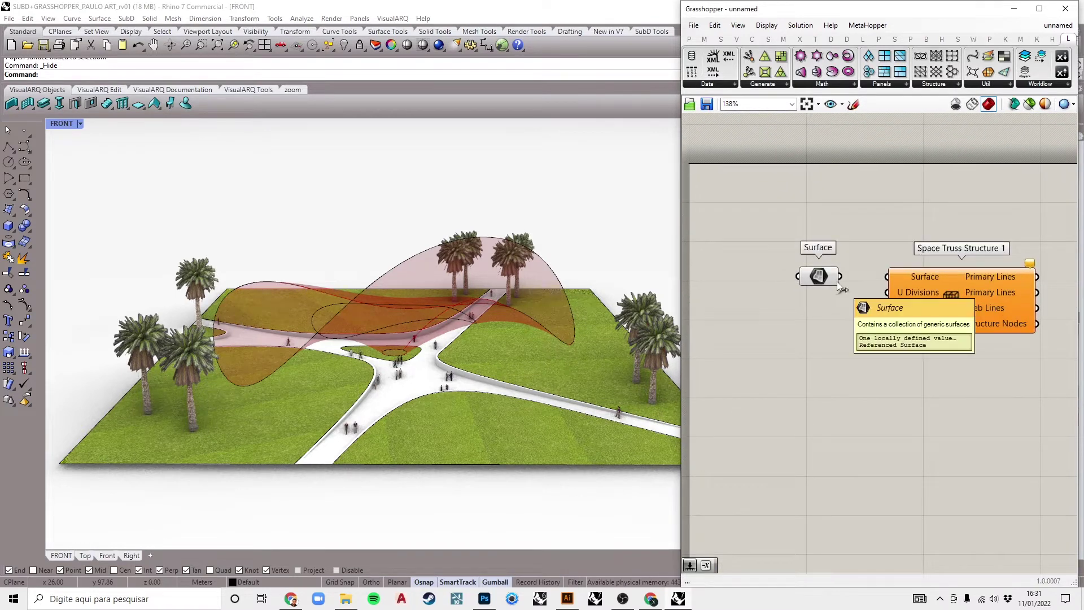
Connect the Surface parameter to the Surface input of Space Truss Structure 1 and inspect the truss preview.
left_click_drag(840, 276, 885, 277)
left_click_drag(948, 297, 960, 296)
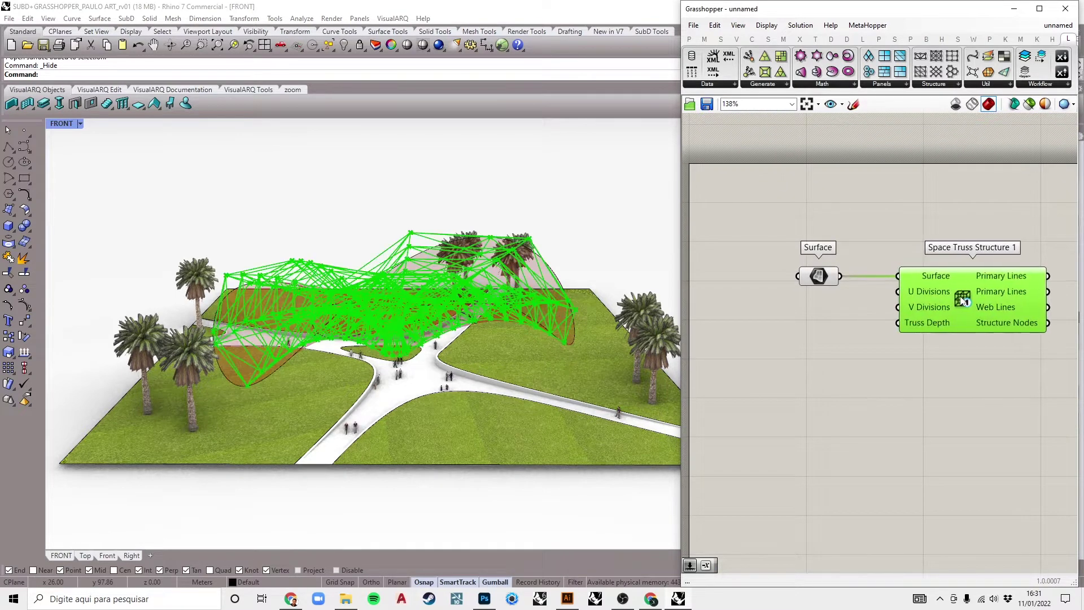
left_click(850, 361)
right_click_drag(480, 291, 537, 357)
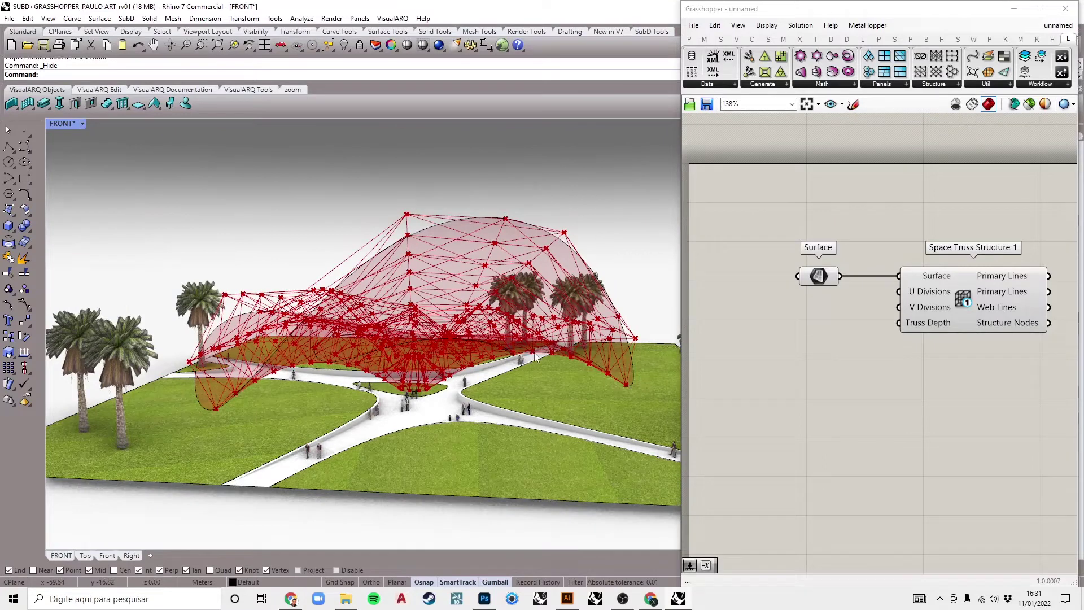
Add a number slider set to 80 and connect it to the V Divisions input of Space Truss Structure 1.
double_click(798, 342)
type("80")
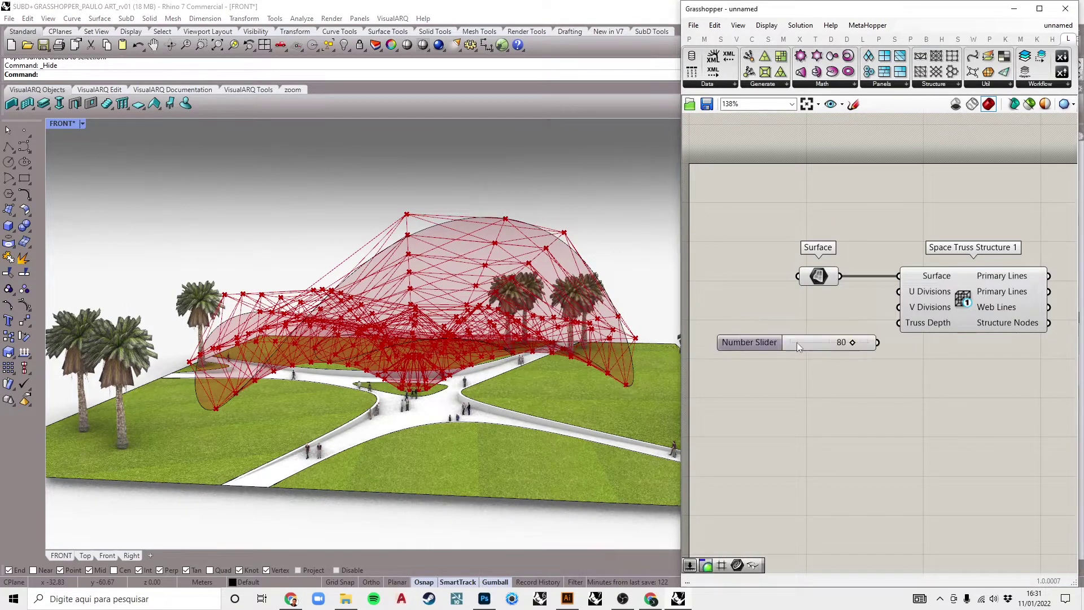
key("Return")
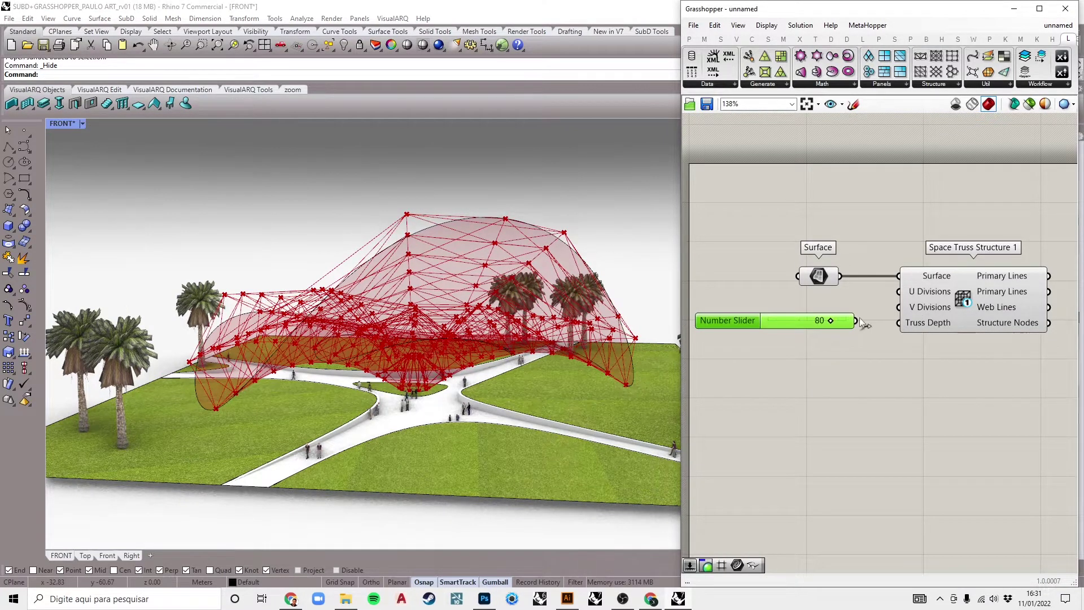
left_click_drag(894, 314, 898, 307)
Add a number slider set to 20, connect it to the truss's U Divisions input and align it with the 80 slider.
double_click(778, 297)
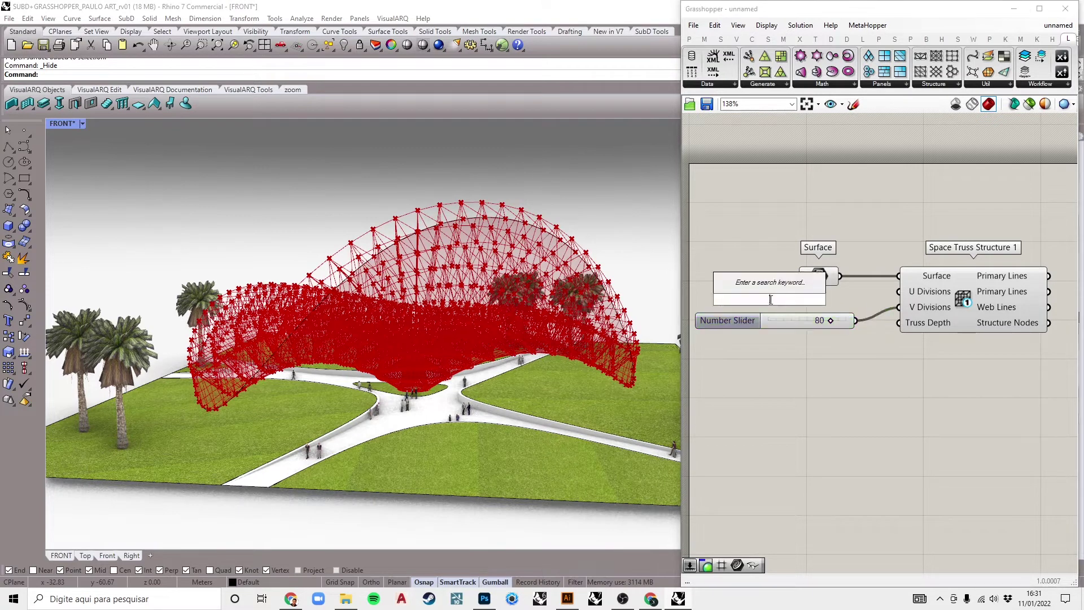
type("20")
key("Return")
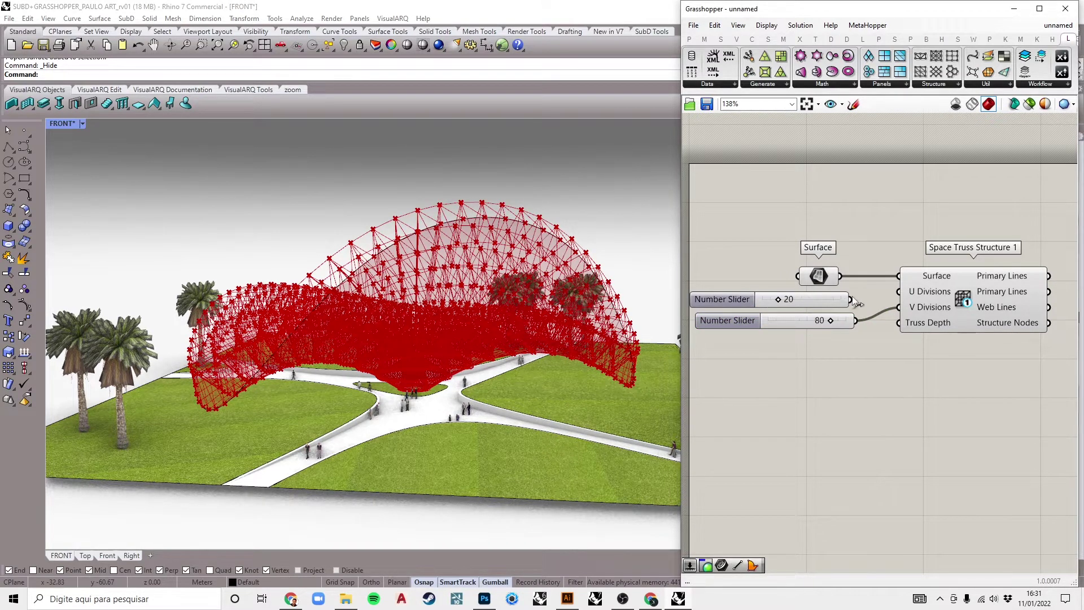
left_click_drag(894, 290, 854, 316)
left_click(794, 425)
scroll(486, 303, "up", 5)
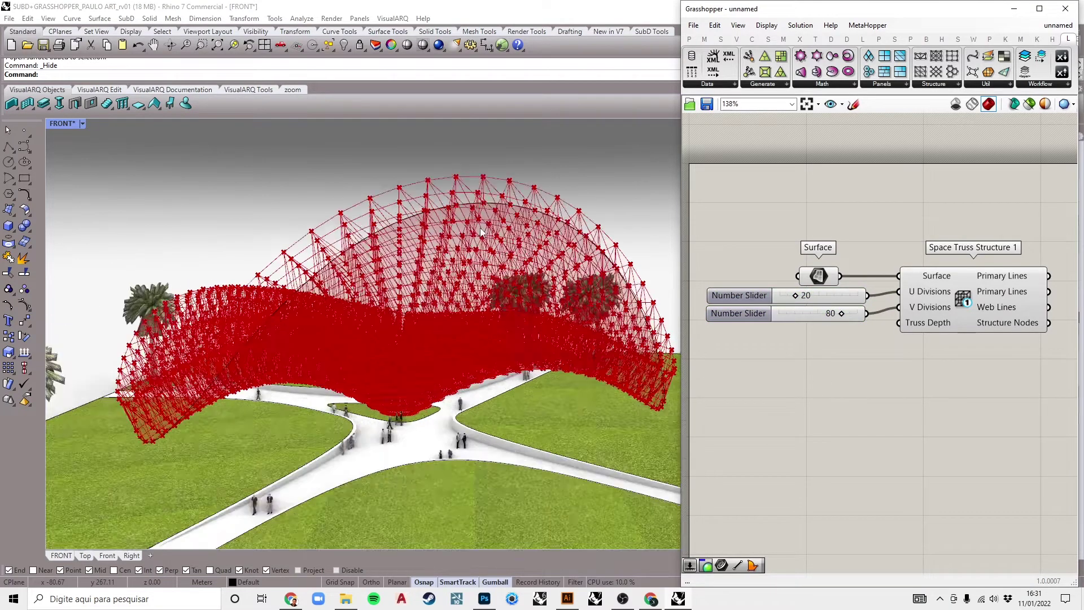
right_click_drag(486, 303, 489, 341)
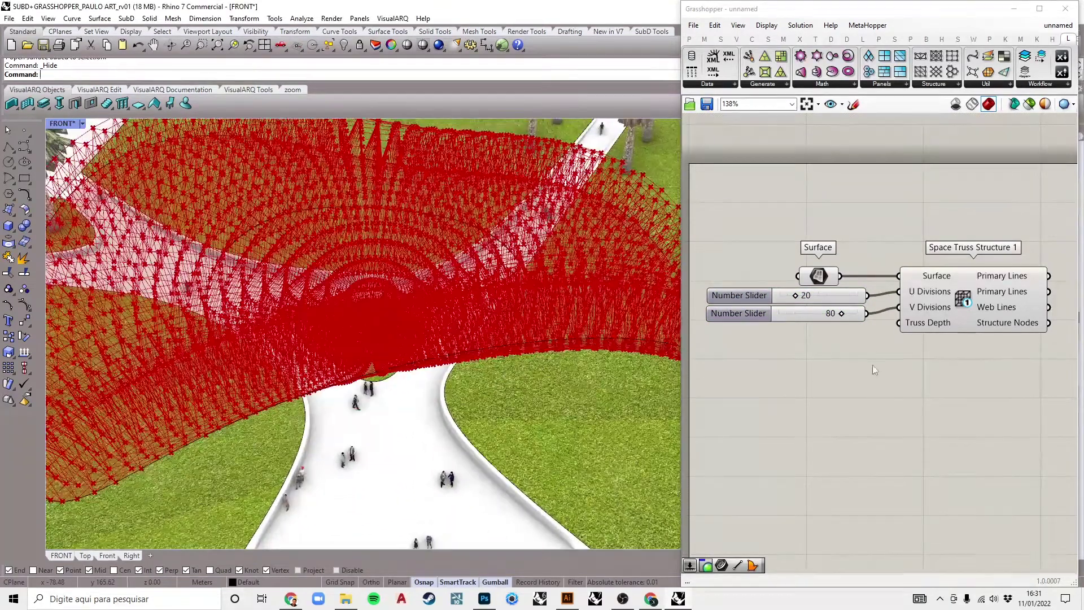
Add a number slider set to 1.2 under the other two and connect it to the Truss Depth input.
left_click(803, 374)
double_click(802, 374)
type("1.2")
key("Return")
left_click_drag(837, 375, 821, 338)
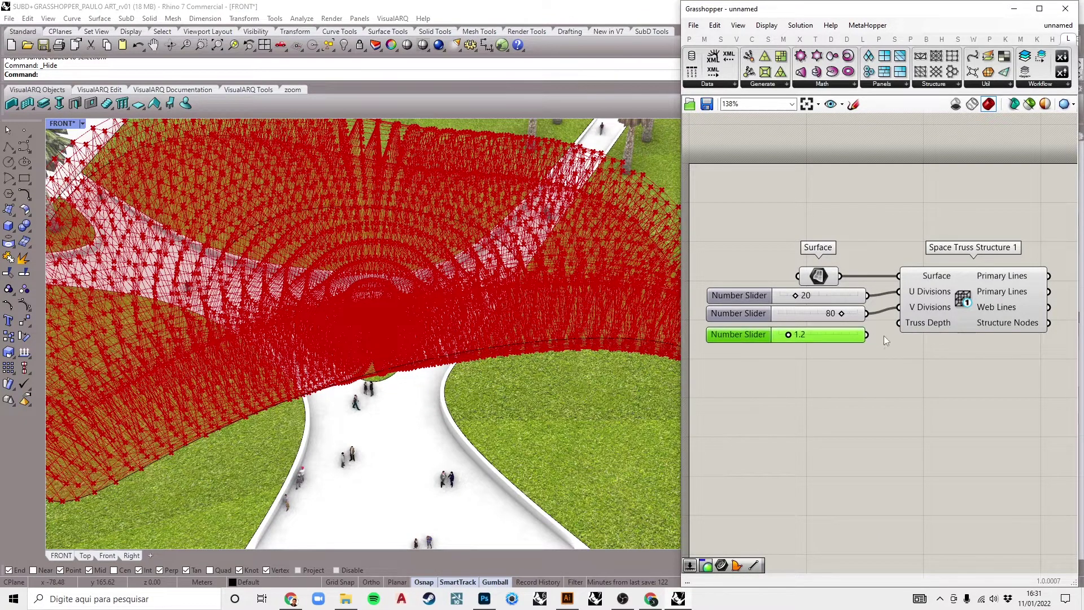
Move the three number sliders together slightly down, clear of the Surface parameter, and inspect the truss in Rhino.
left_click_drag(732, 239, 721, 348)
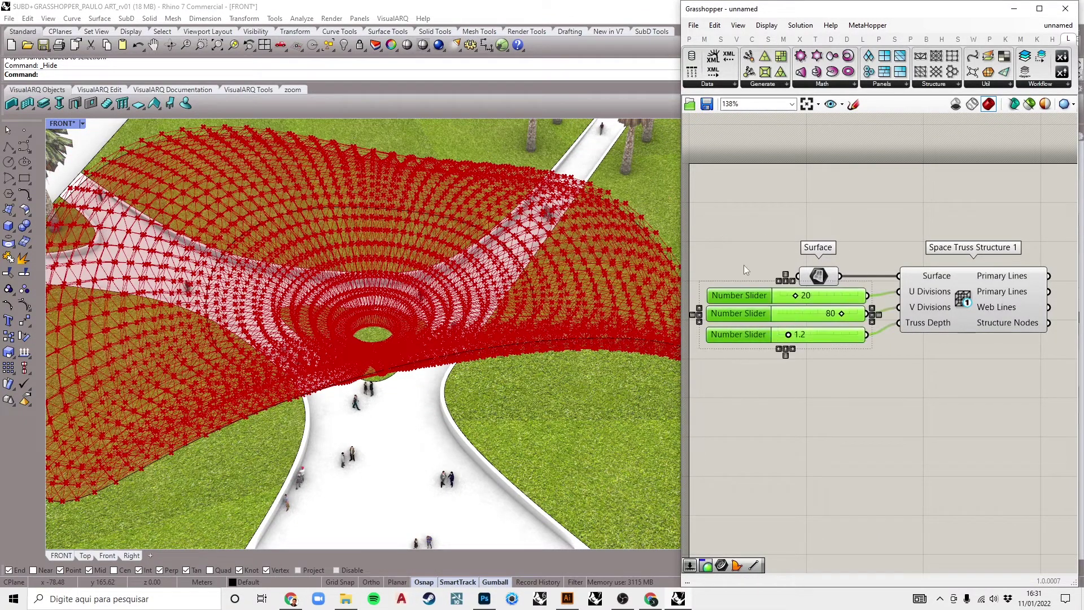
left_click(776, 279)
left_click_drag(752, 301, 752, 316)
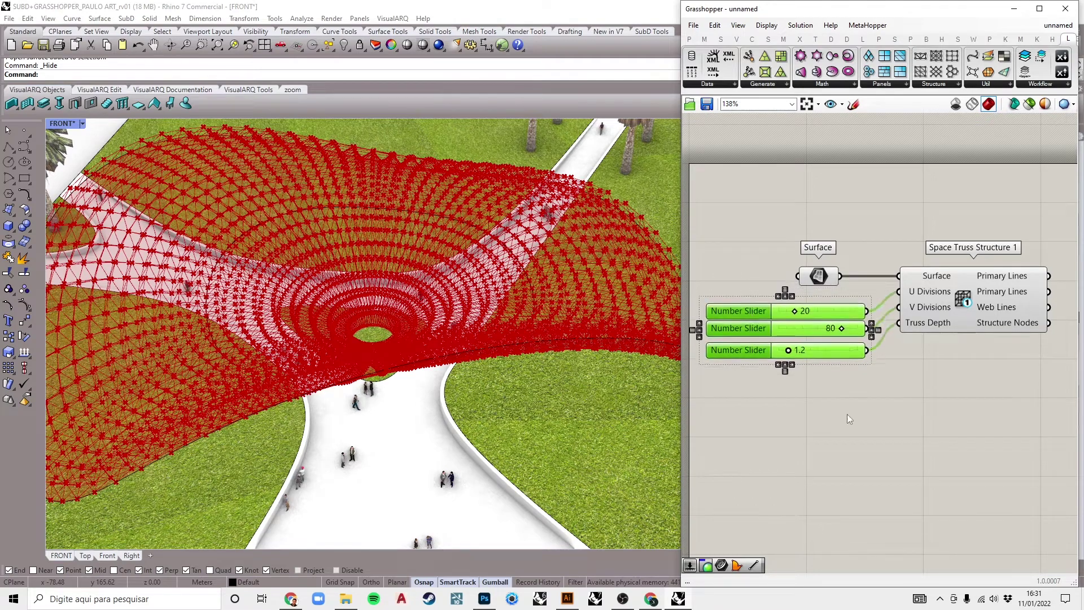
left_click(847, 414)
scroll(491, 330, "down", 4)
right_click_drag(490, 330, 494, 373)
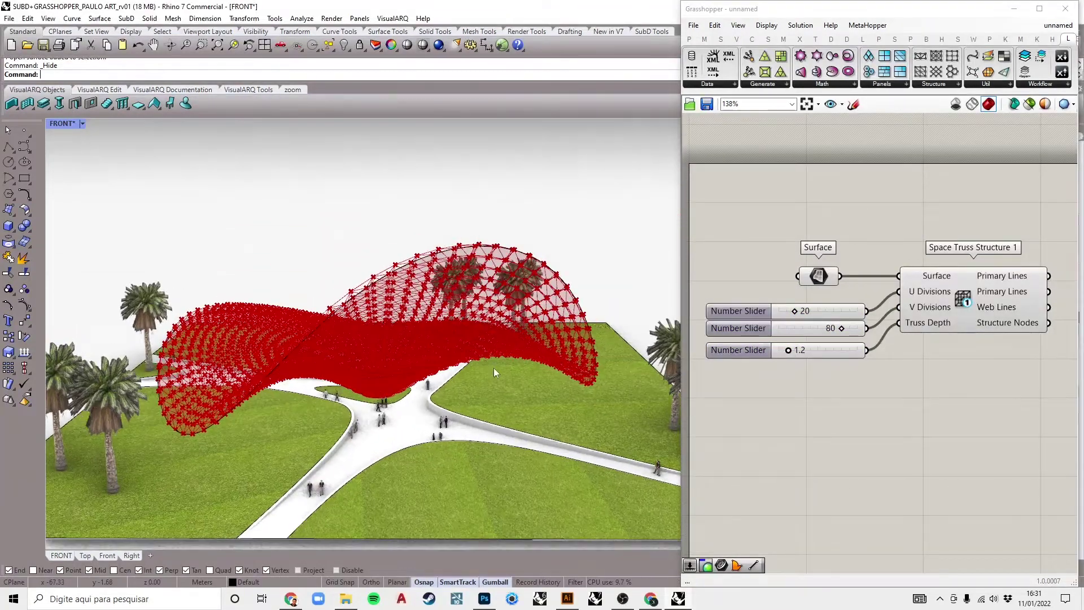
Place a Curve parameter after the truss component and connect both Primary Lines outputs and the Web Lines output to it.
scroll(1004, 302, "up", 2)
double_click(996, 294)
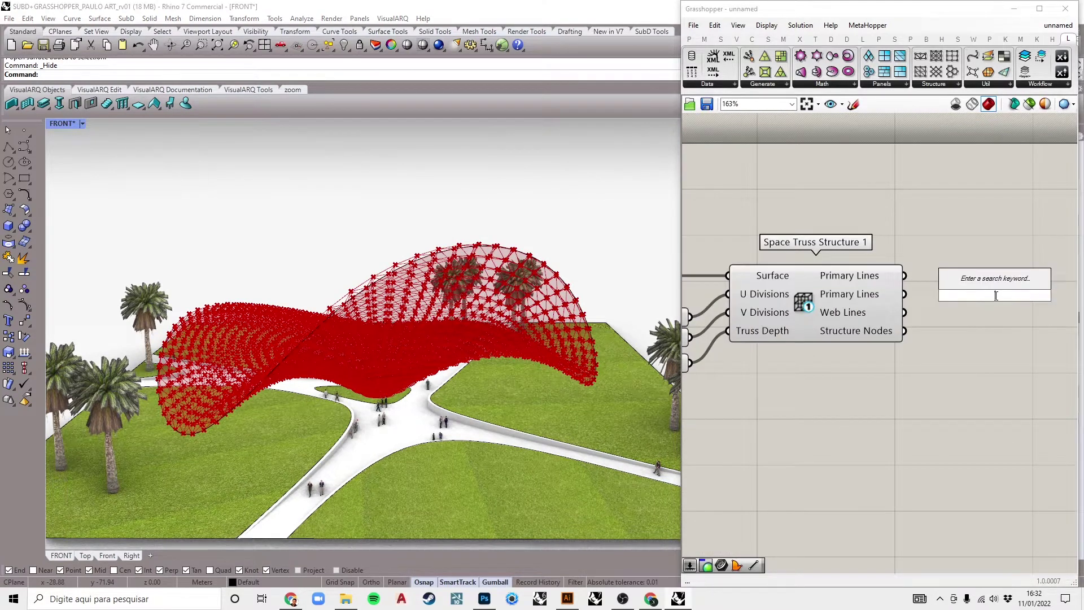
type("curve")
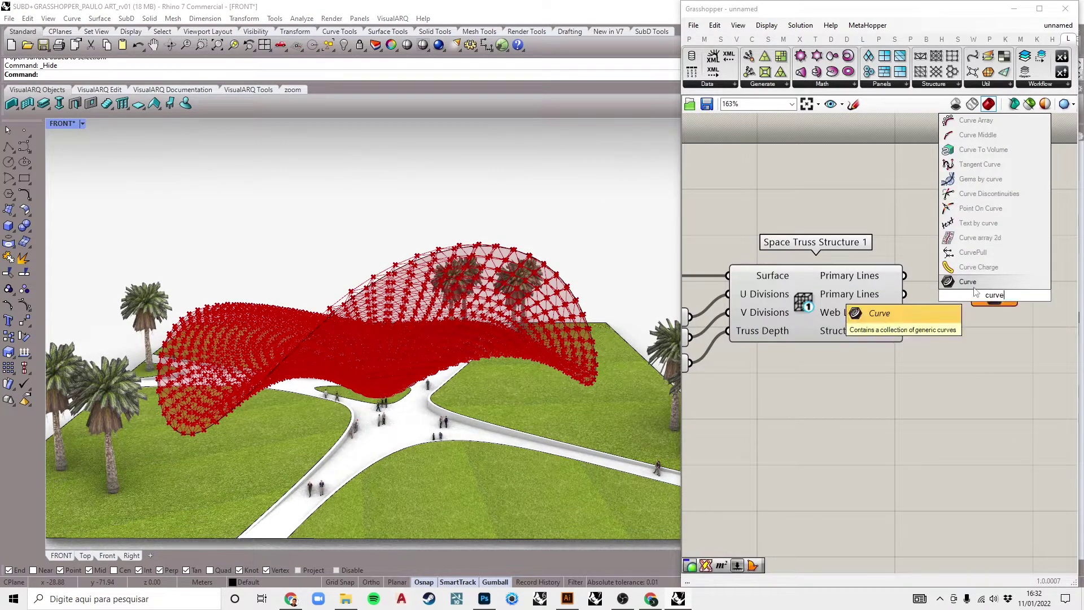
left_click(967, 281)
scroll(970, 287, "down", 2)
left_click_drag(971, 289, 954, 282)
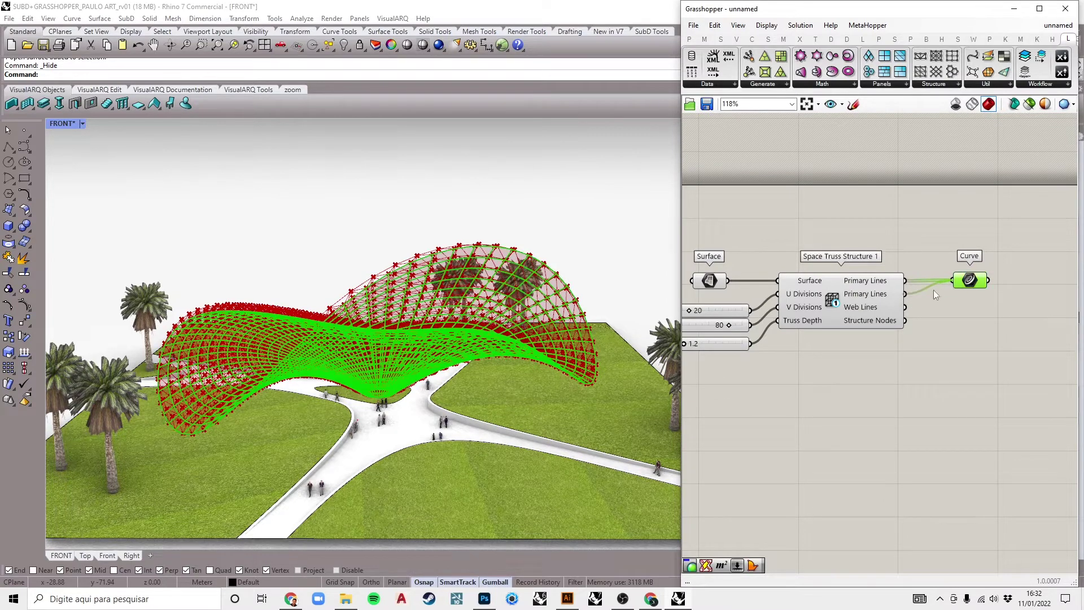
left_click_drag(905, 307, 951, 282, "shift")
left_click(912, 357)
Turn off the preview of the Surface parameter and truss component, and inspect the Curve parameter's preview in Rhino.
left_click_drag(858, 382, 715, 254)
middle_click(733, 264)
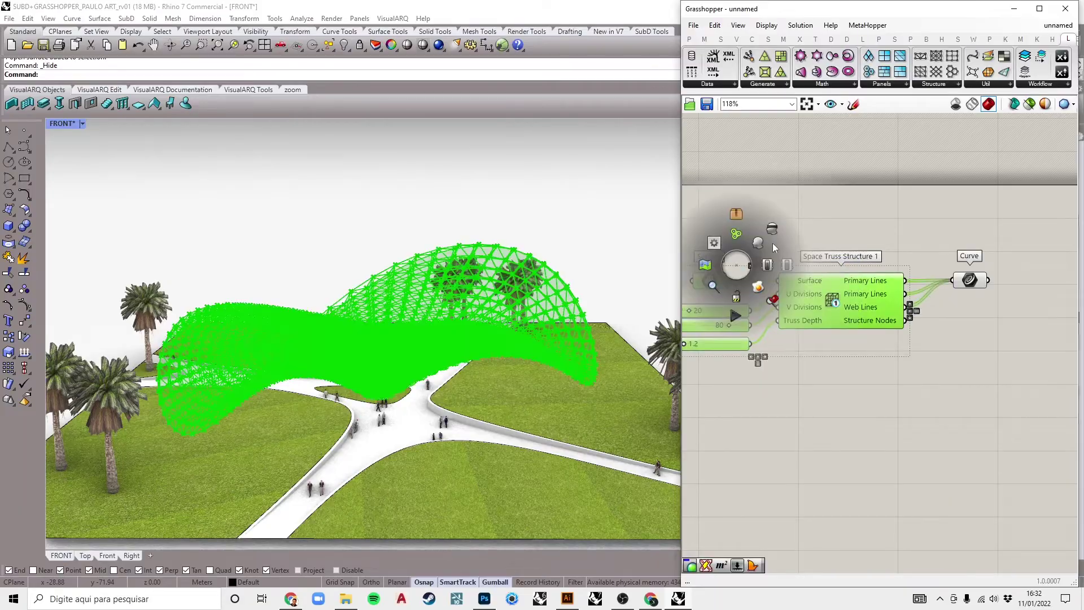
left_click(846, 219)
scroll(415, 265, "up", 4)
right_click_drag(415, 265, 409, 389)
scroll(401, 271, "down", 5)
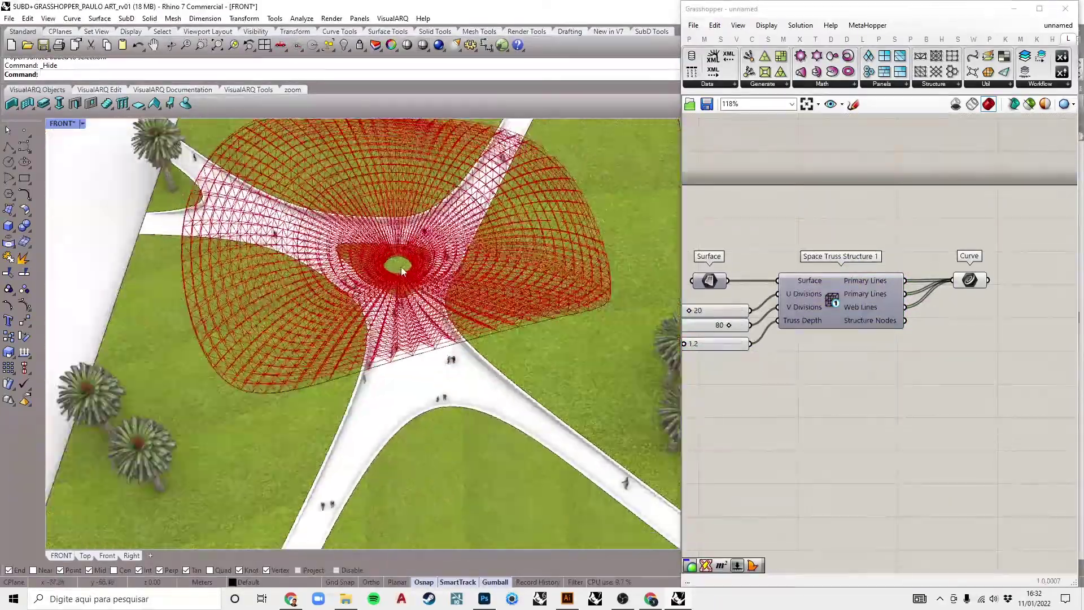
scroll(401, 266, "down", 5)
right_click_drag(400, 267, 445, 320)
left_click(970, 280)
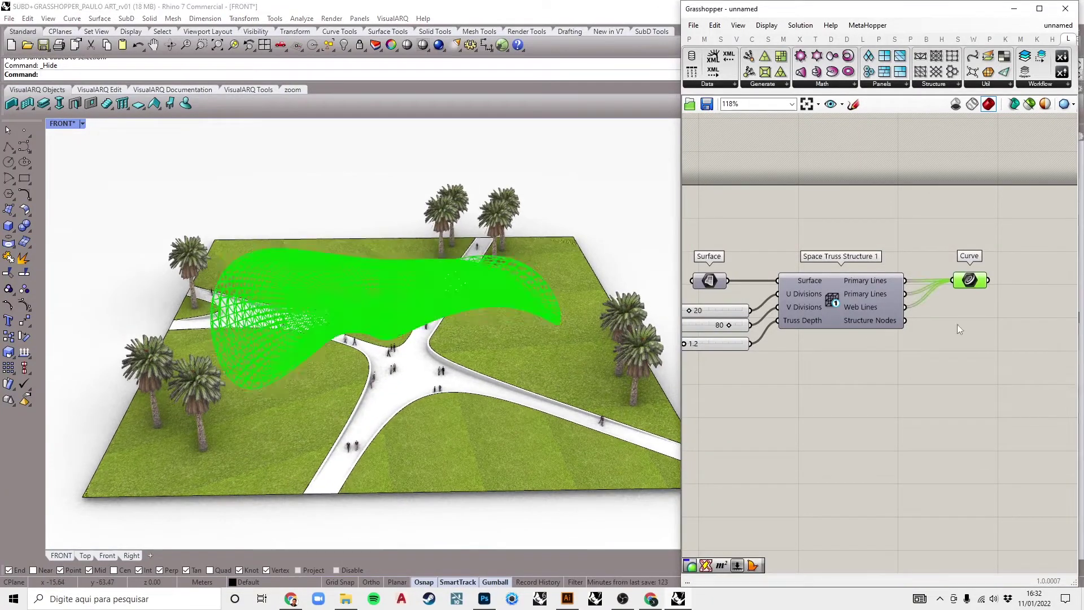
left_click(955, 327)
Group the Surface parameter, the three number sliders and the Space Truss Structure 1 component.
left_click_drag(848, 390, 699, 245)
middle_click(722, 266)
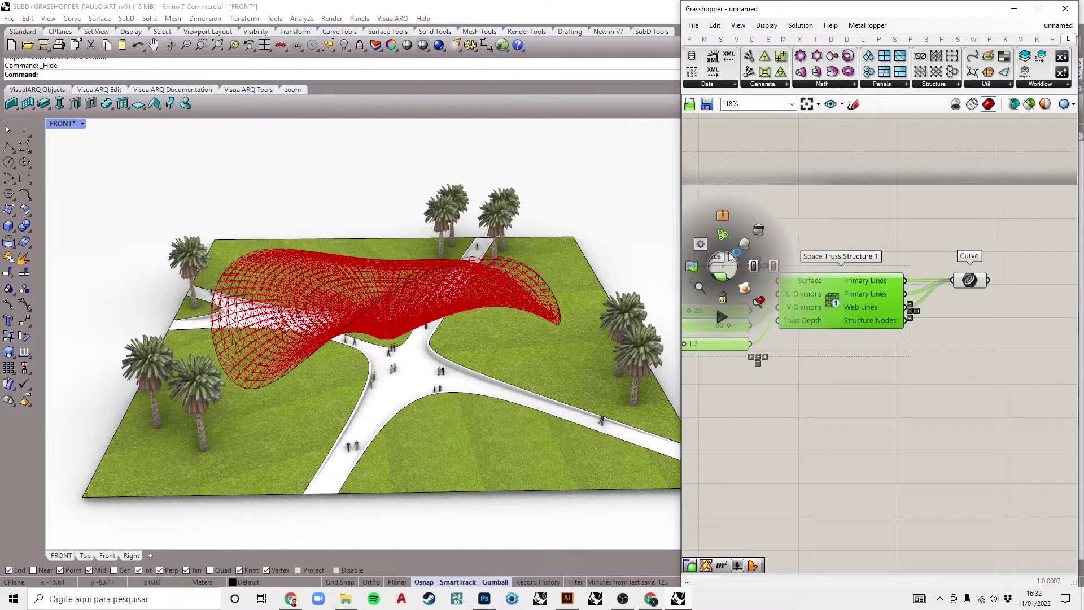
left_click(726, 236)
left_click(732, 242)
right_click_drag(1015, 317, 939, 313)
Put the Curve parameter in its own group and give that group a blob outline.
left_click(884, 272)
middle_click(883, 266)
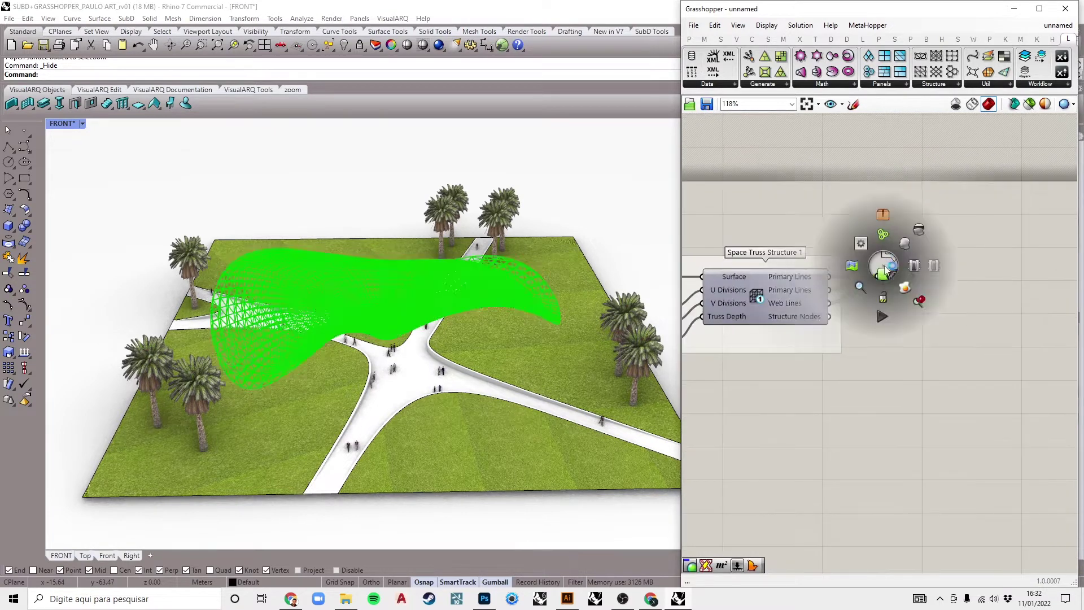
left_click(884, 235)
right_click(896, 293)
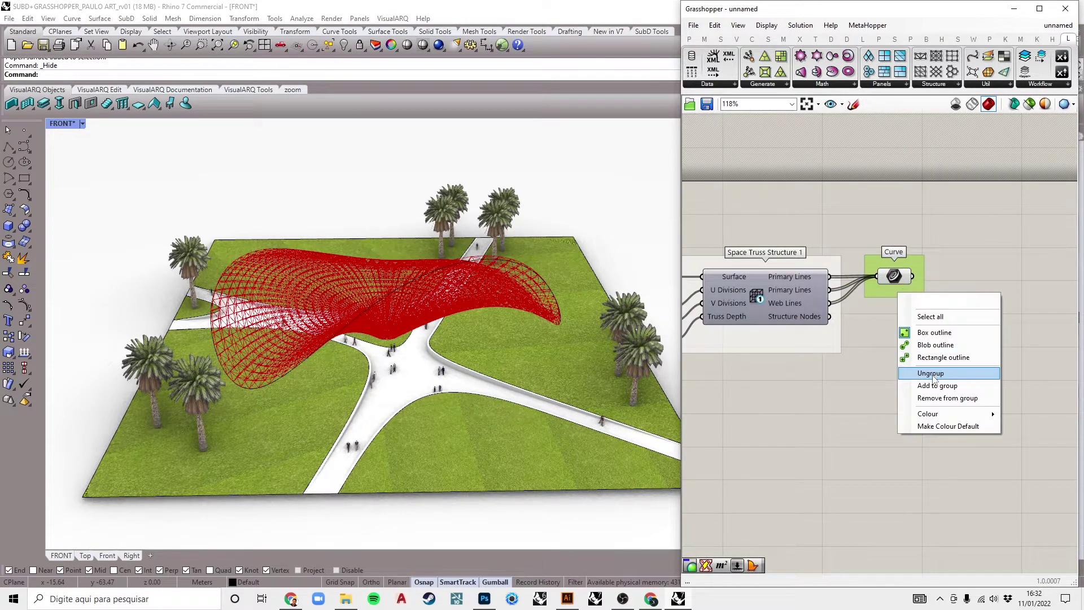
left_click(928, 345)
Place the SubD MultiPipe component on the canvas beside the Curve parameter and look over its inputs.
scroll(869, 300, "down", 4)
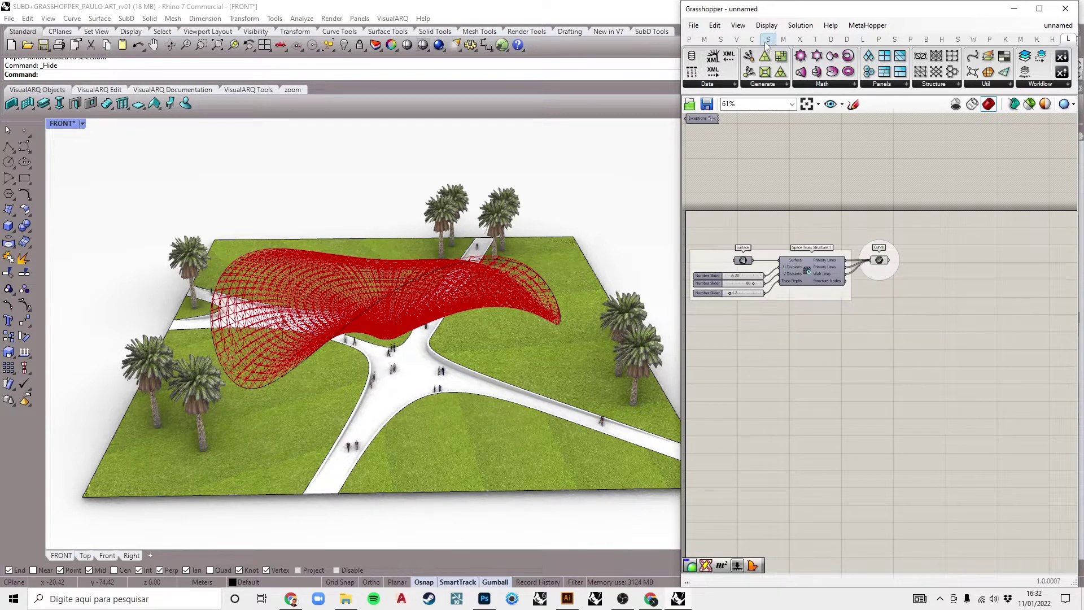
left_click(721, 39)
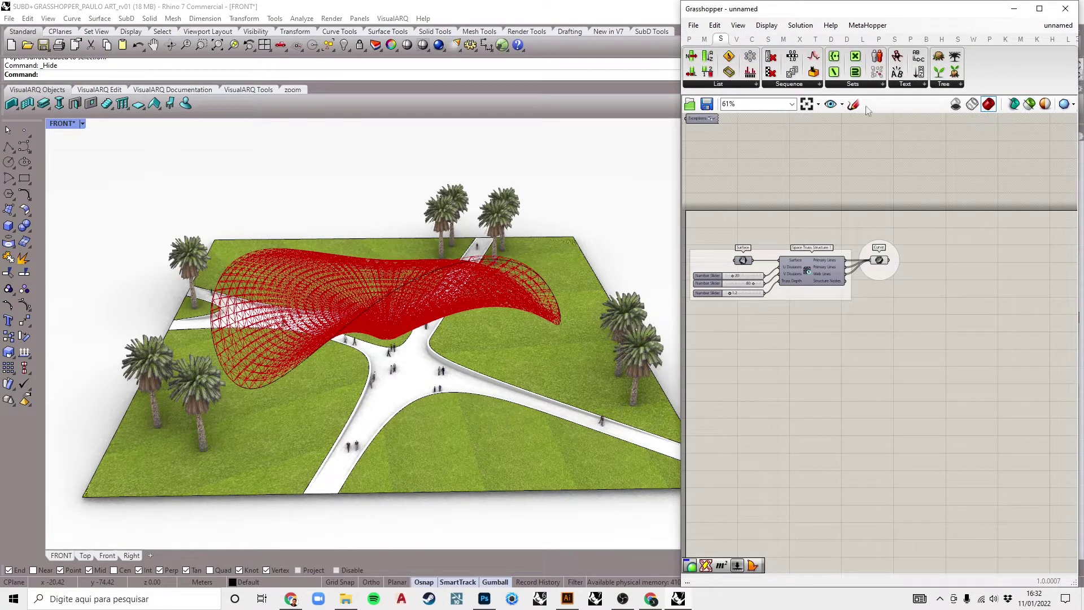
left_click(768, 39)
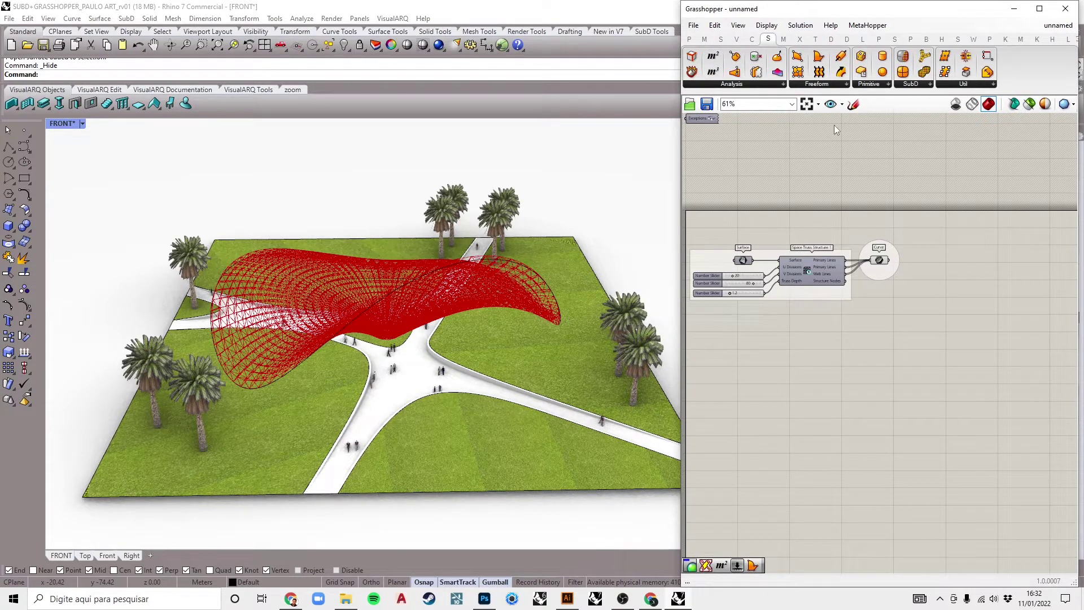
left_click(910, 85)
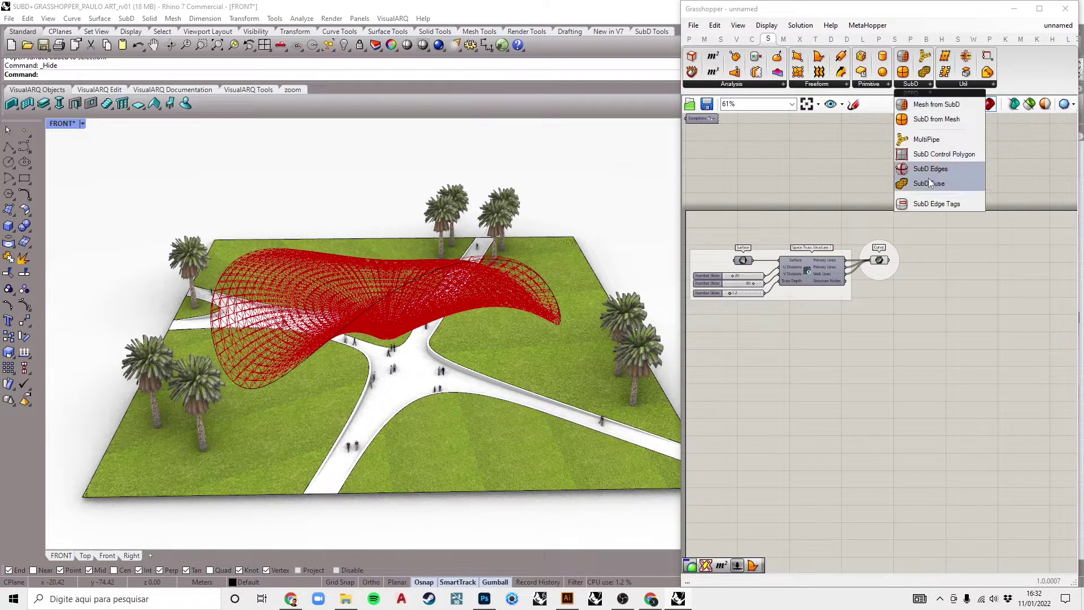
left_click(927, 140)
left_click(969, 269)
scroll(959, 269, "up", 5)
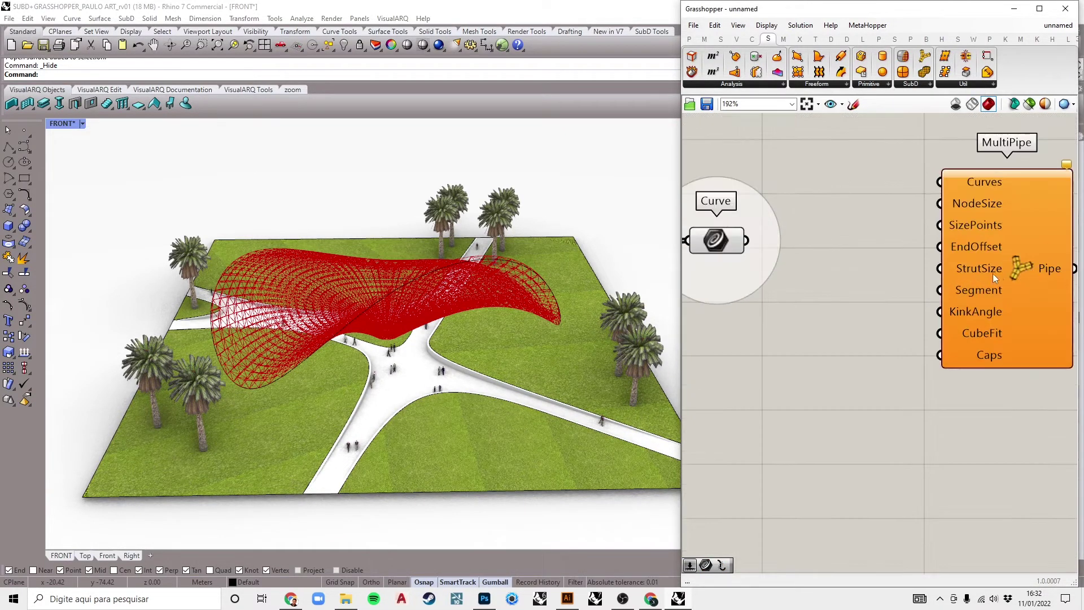
scroll(995, 259, "down", 4)
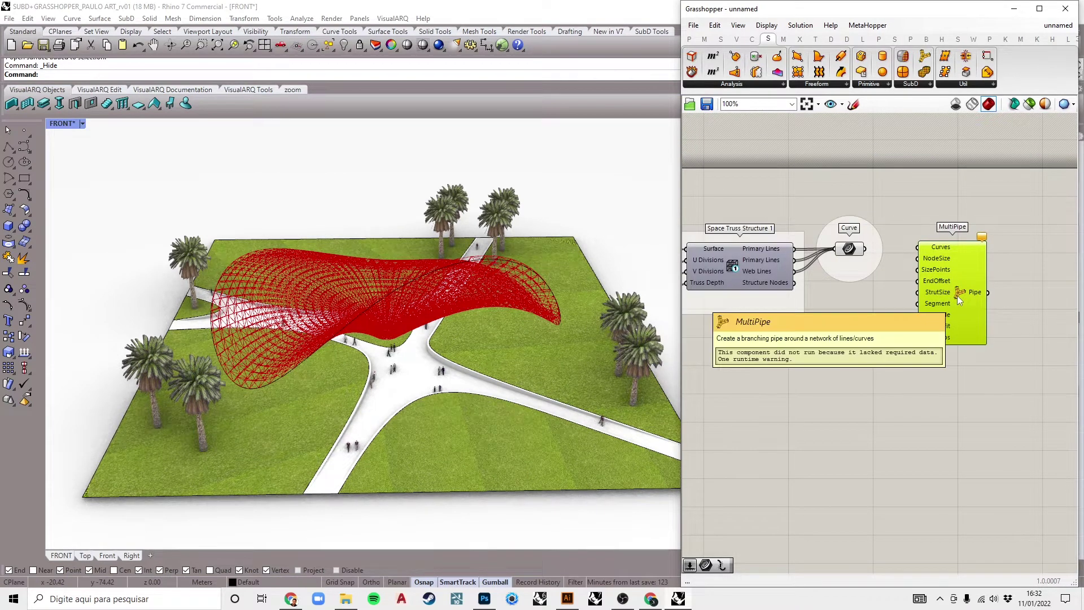
scroll(940, 288, "down", 2)
scroll(939, 281, "up", 2)
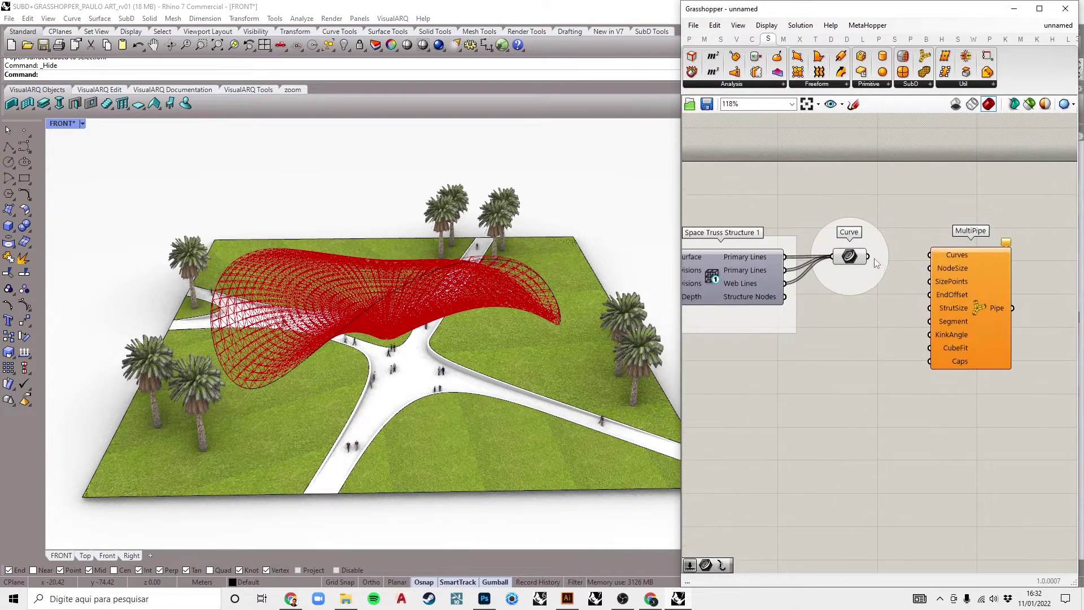
Add a number slider set to 0.2 and connect it to MultiPipe's NodeSize input.
double_click(822, 367)
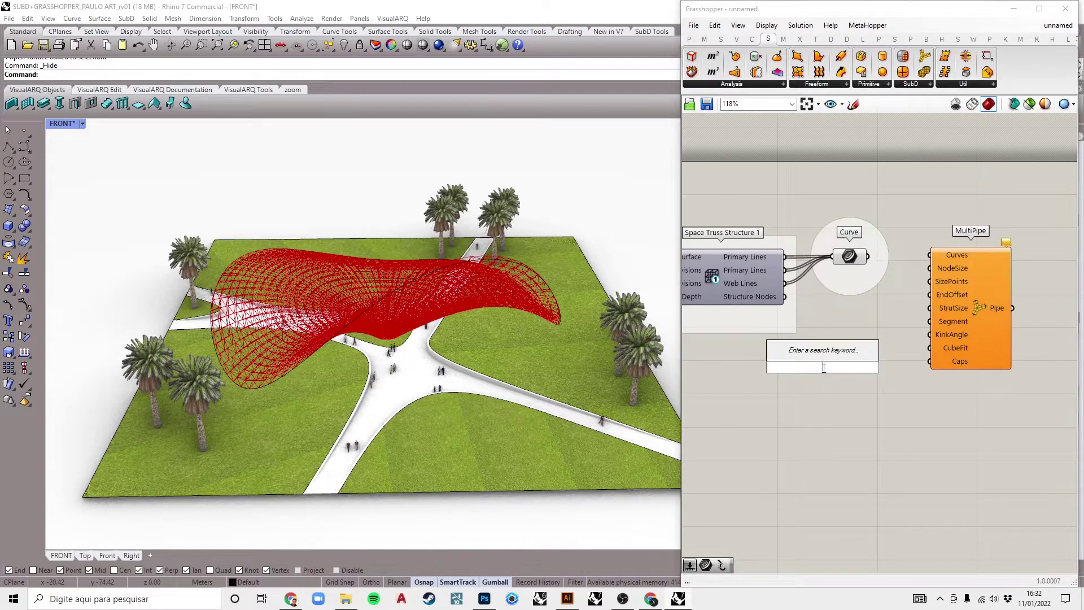
type("0.2")
key("Return")
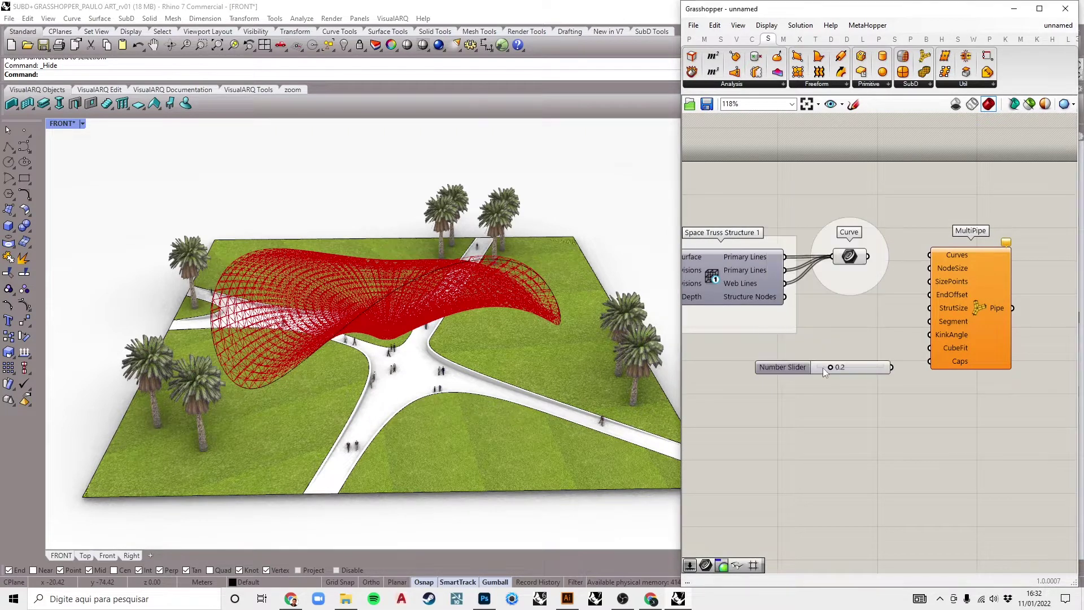
left_click_drag(891, 367, 930, 268)
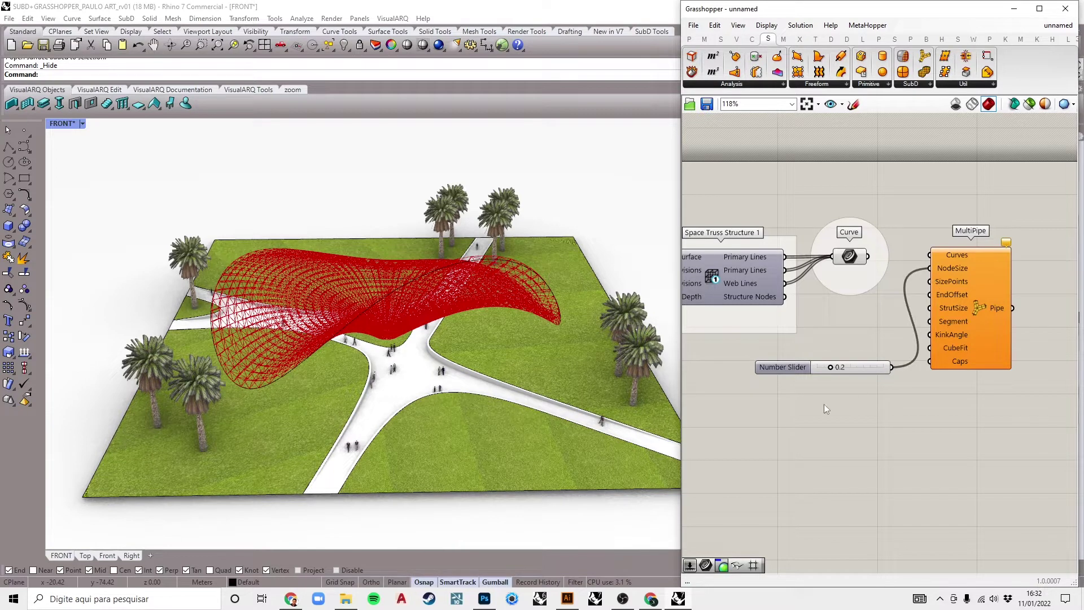
Add a 0.6 number slider under the 0.2 one, connect it to StrutSize and move MultiPipe down beside the sliders.
double_click(781, 414)
type("5")
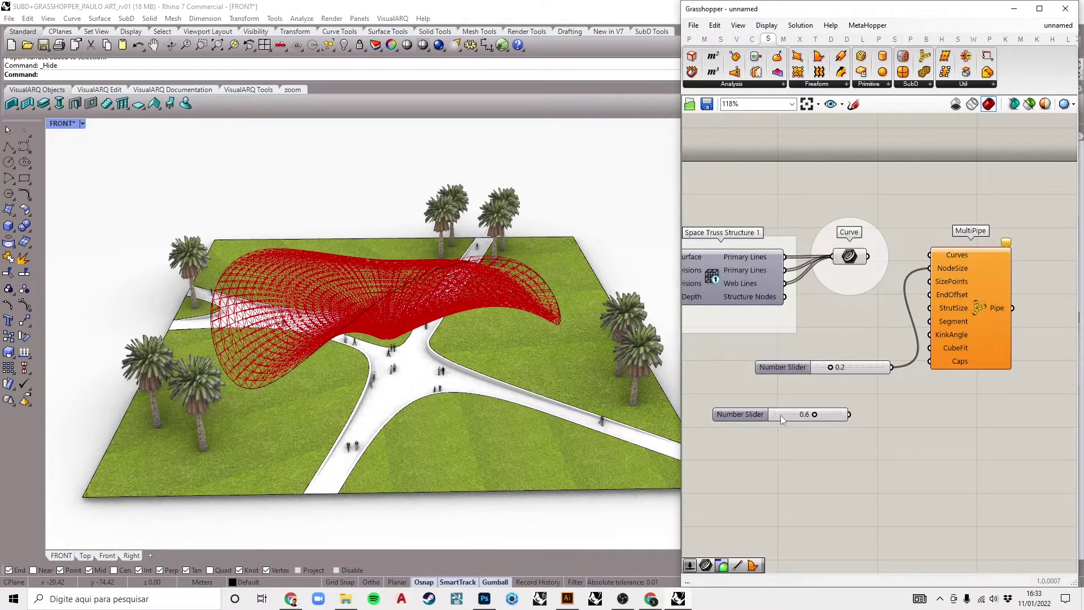
left_click_drag(780, 415, 822, 390)
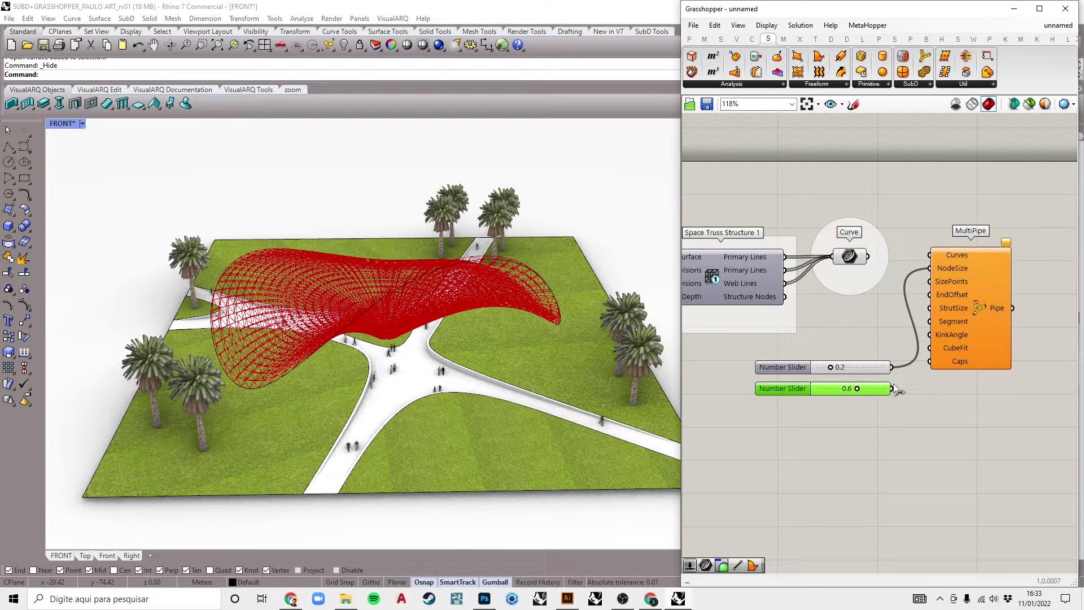
left_click_drag(894, 389, 974, 414)
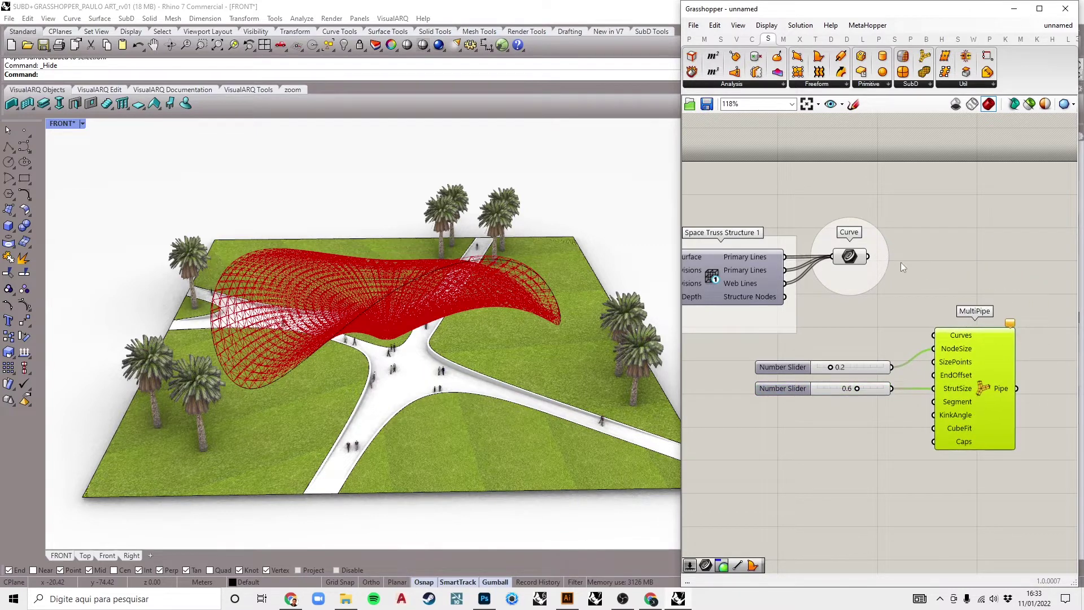
Connect the Curve parameter to MultiPipe's Curves input and inspect the piped lattice up close in Rhino.
left_click_drag(868, 257, 934, 335)
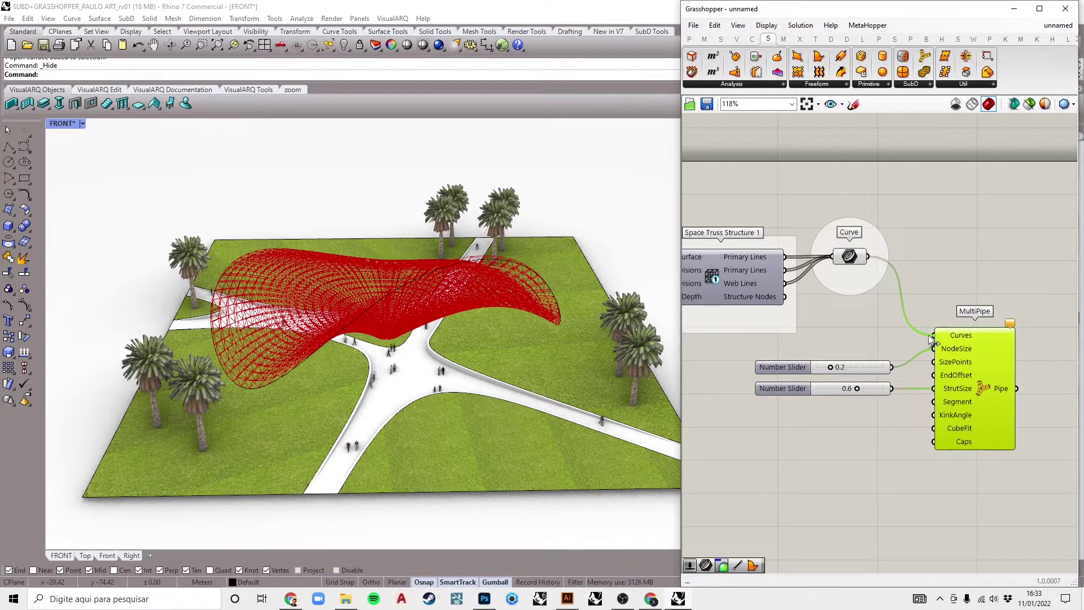
left_click(959, 235)
scroll(466, 277, "up", 8)
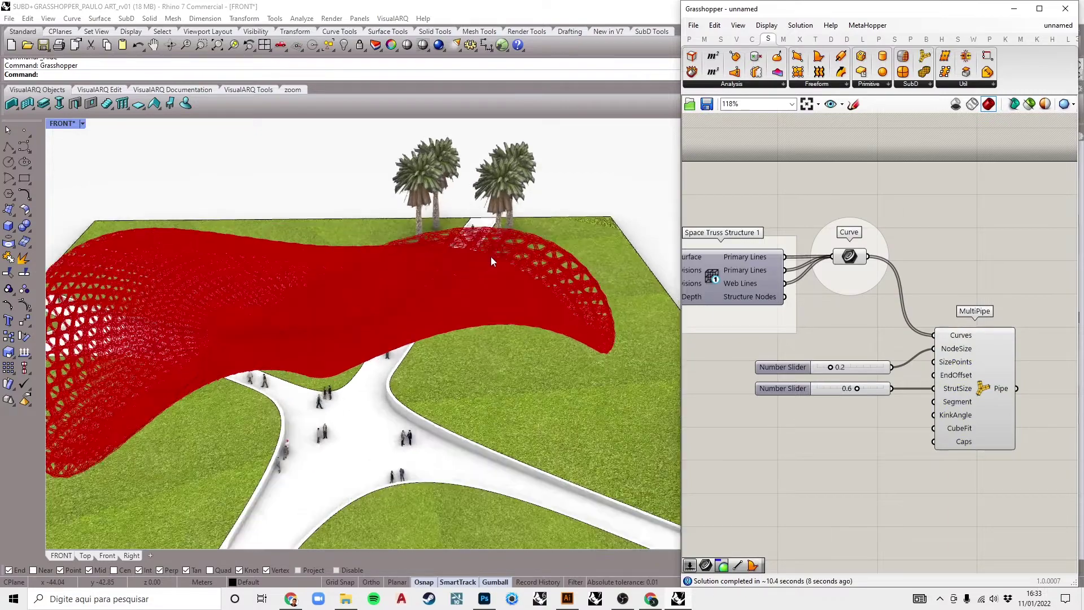
scroll(558, 246, "up", 5)
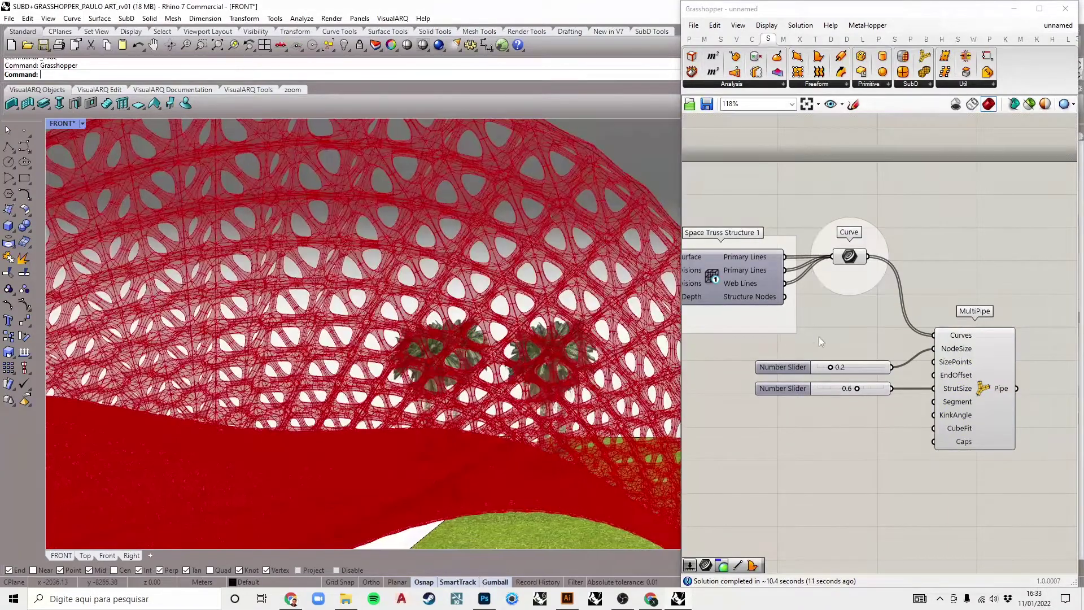
Set the NodeSize slider to 0.1 and inspect the thinner piped lattice up close in the Rhino viewport.
double_click(857, 368)
type("0.1")
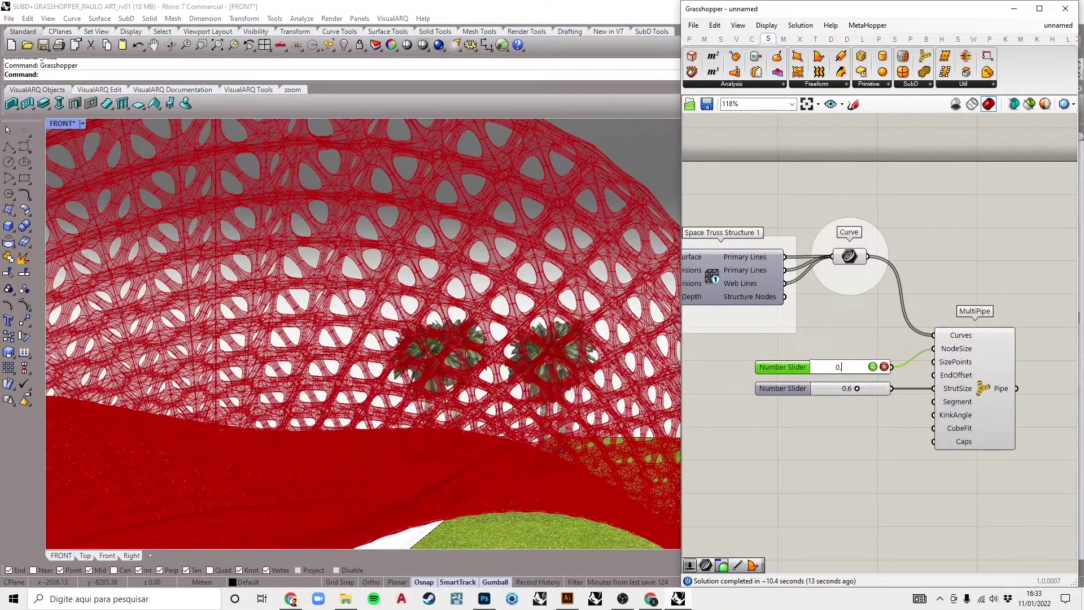
left_click(873, 366)
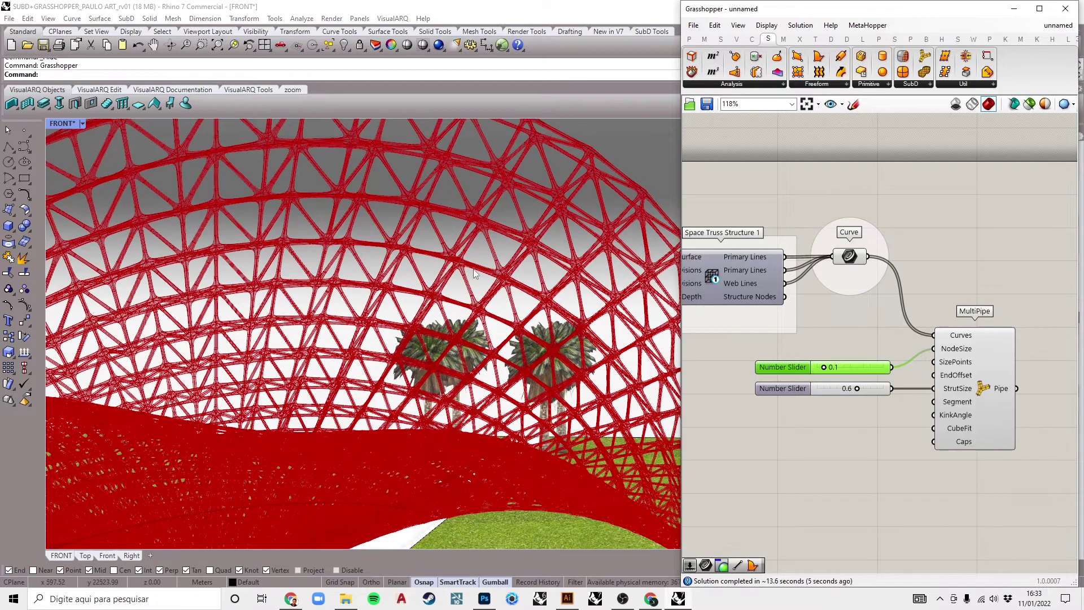
scroll(472, 256, "up", 3)
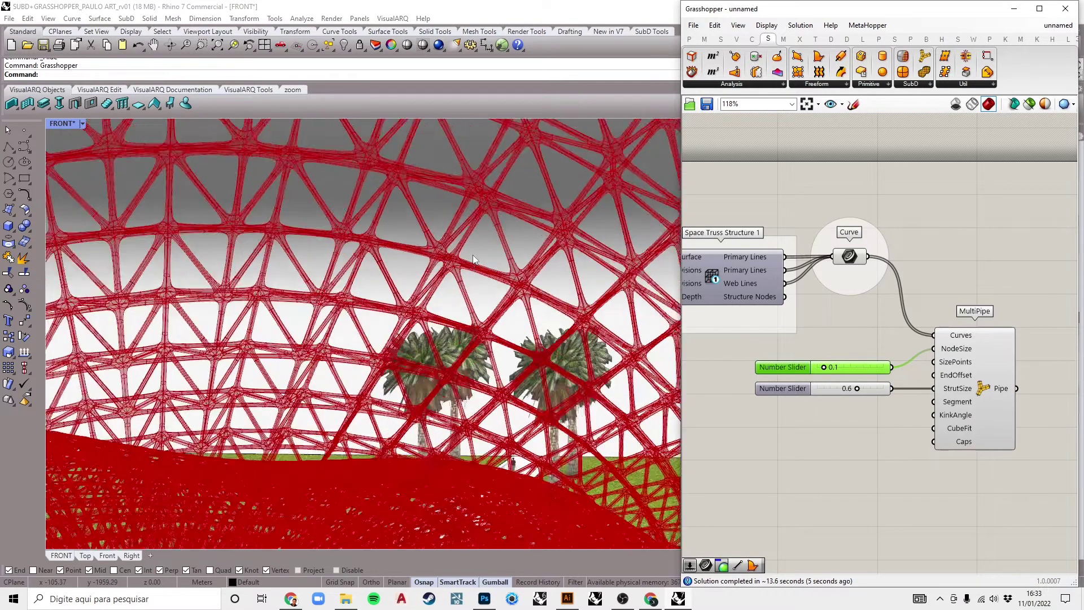
scroll(472, 255, "up", 3)
Group the MultiPipe component together with its two number sliders.
left_click(906, 490)
scroll(905, 490, "down", 3)
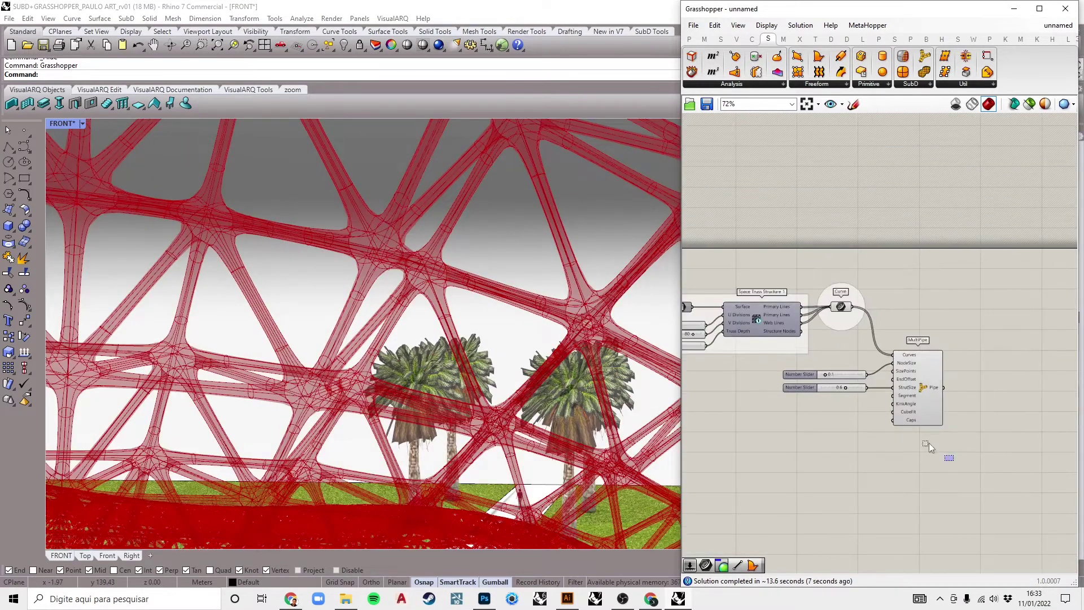
left_click_drag(929, 442, 819, 361)
middle_click(853, 377)
left_click(863, 350)
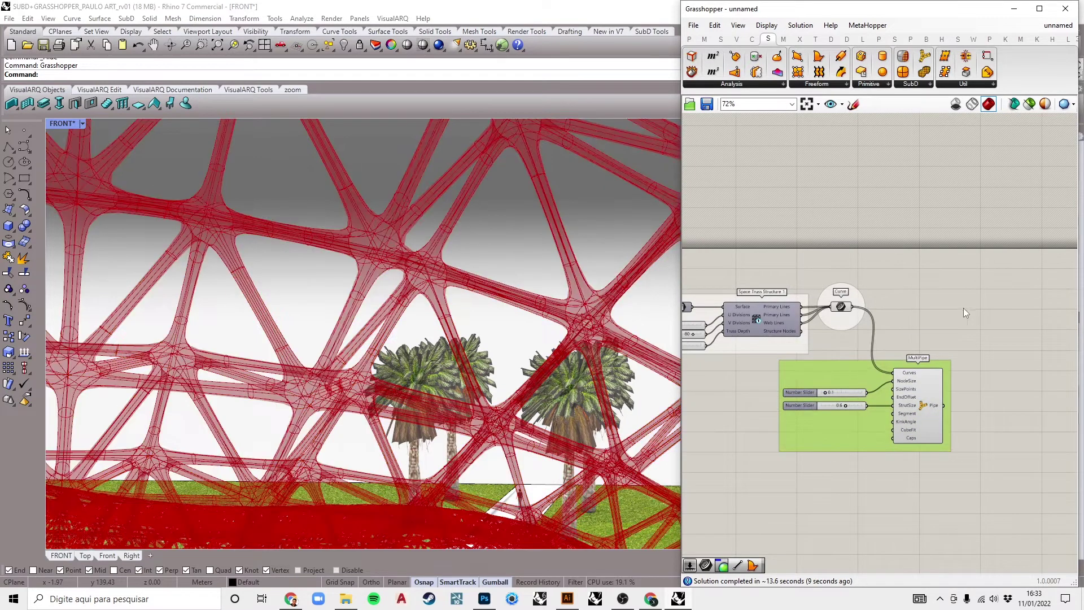
Add a Custom Preview component beside MultiPipe and connect the Pipe output to its Geometry input.
double_click(991, 386)
type("preview")
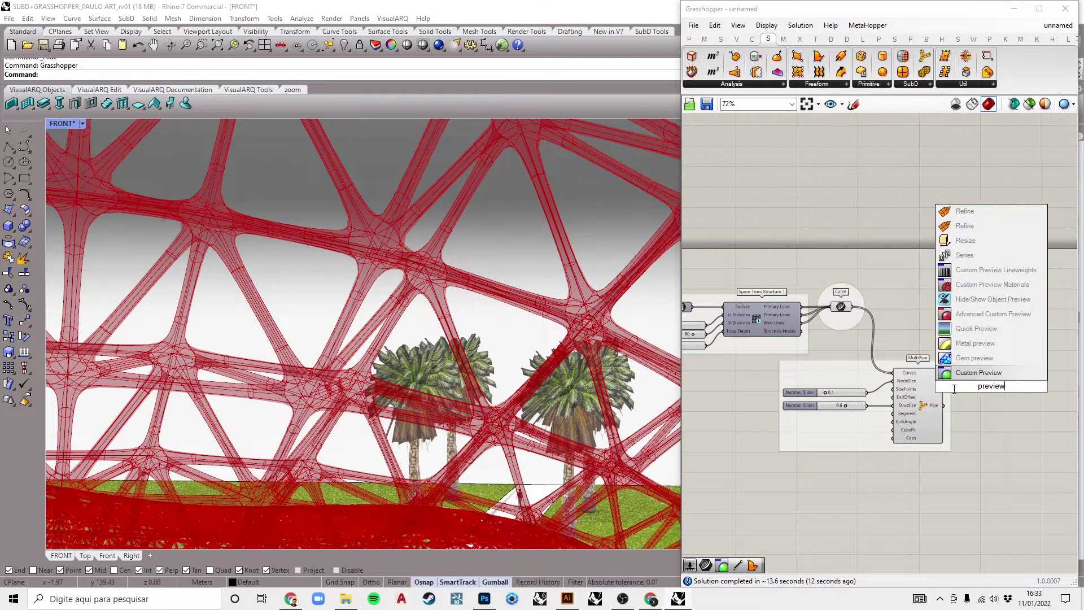
key("Return")
scroll(974, 395, "up", 2)
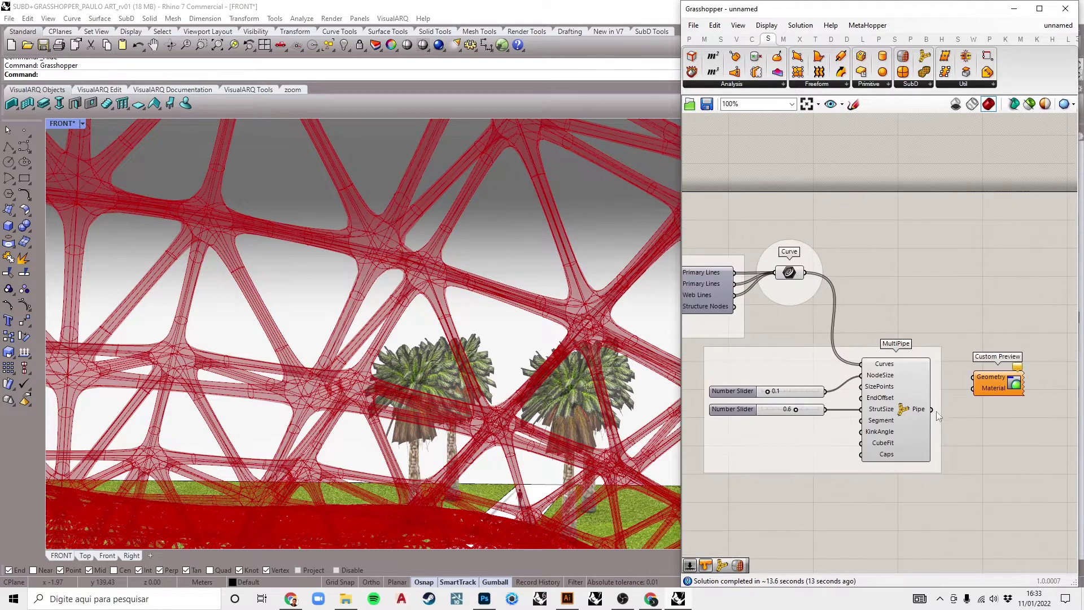
left_click_drag(992, 379, 995, 412)
Turn off the previews of the MultiPipe component and the Curve parameter, and inspect the lattice joints in Rhino.
left_click(929, 298)
left_click_drag(930, 298, 806, 473)
middle_click(835, 440)
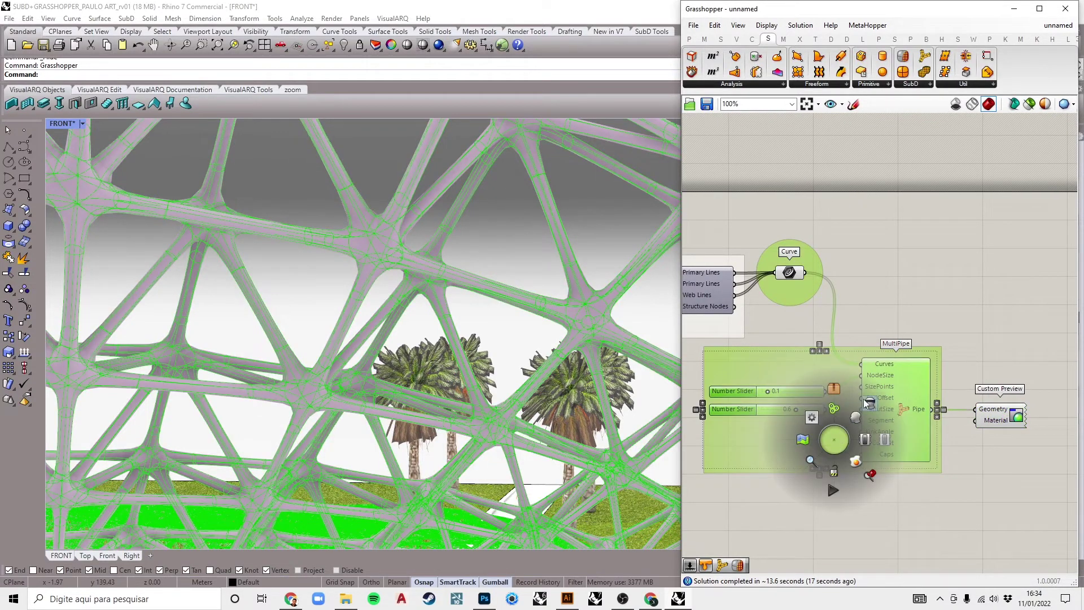
left_click(863, 404)
left_click(793, 272)
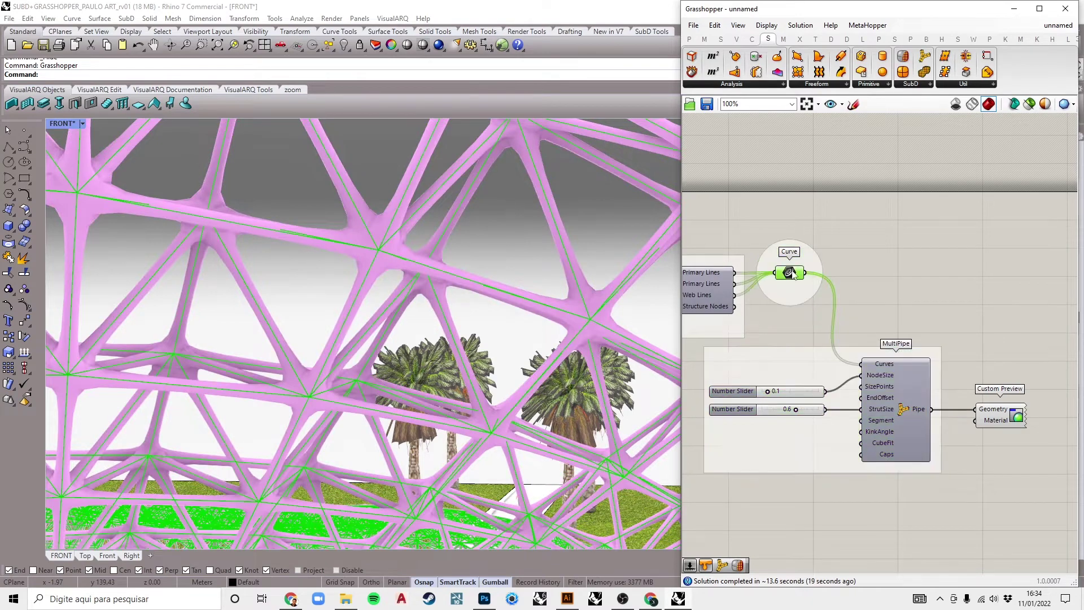
middle_click(793, 272)
left_click(823, 246)
left_click(906, 236)
scroll(364, 213, "up", 3)
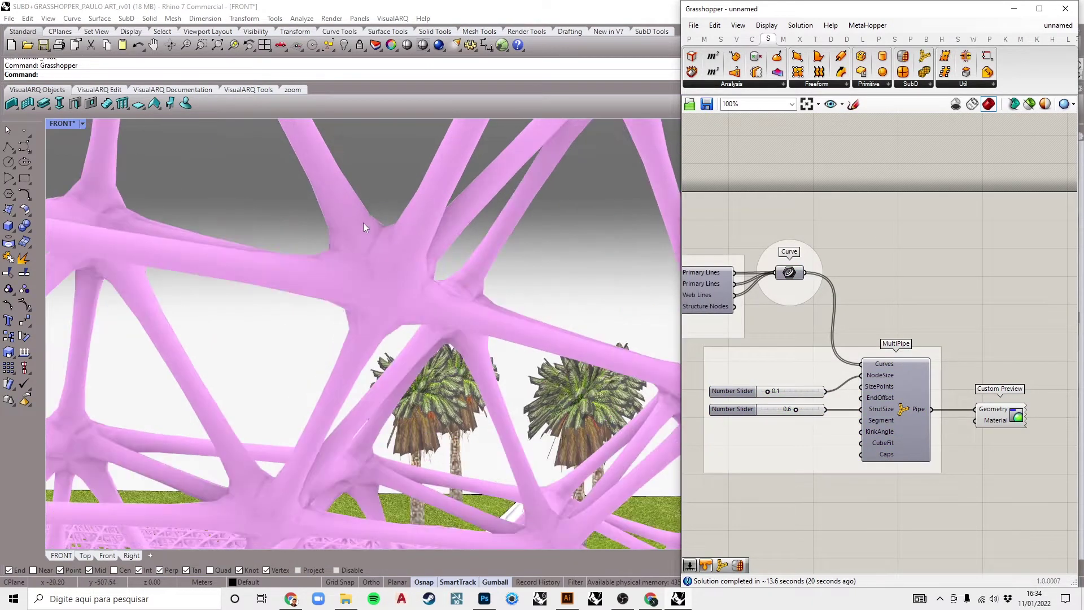
right_click_drag(363, 224, 417, 344)
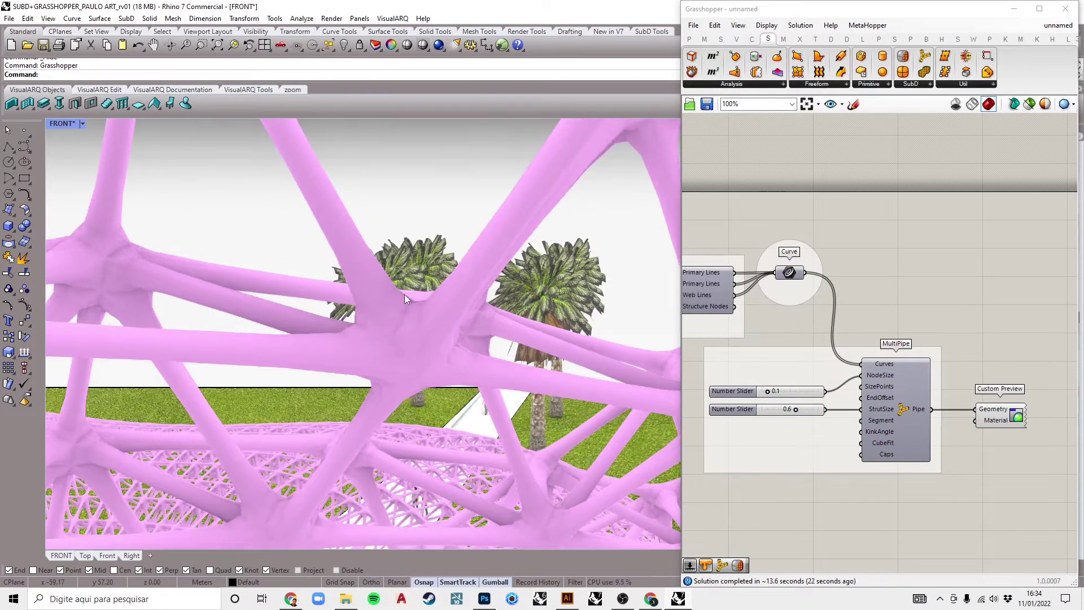
scroll(394, 359, "down", 2)
Place a Mesh from SubD component under Custom Preview and connect MultiPipe's Pipe output to its SubD input.
scroll(800, 339, "down", 3)
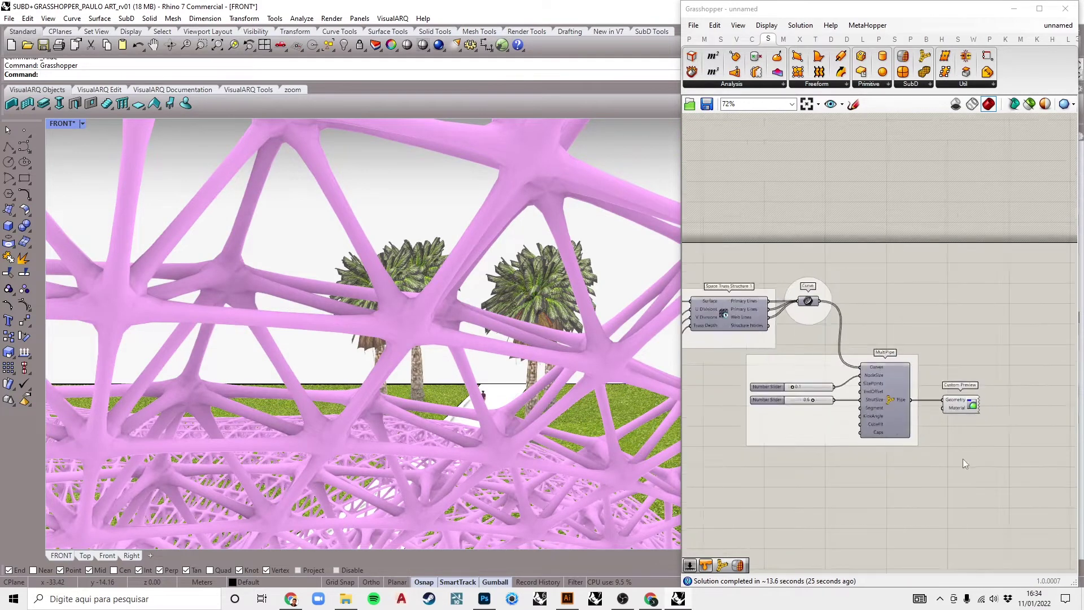
scroll(800, 338, "up", 2)
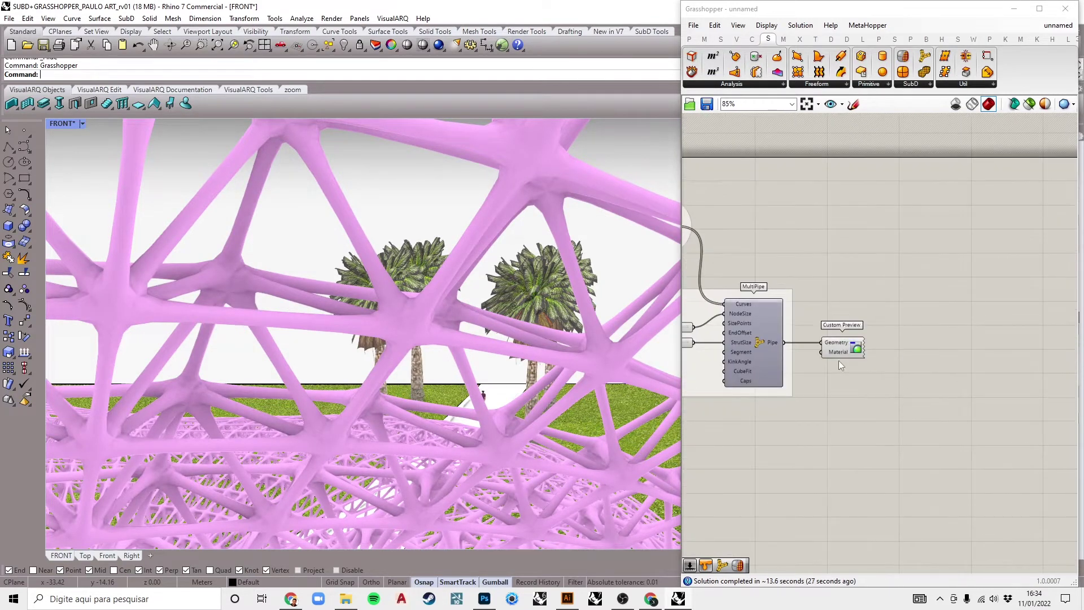
mouse_move(772, 341)
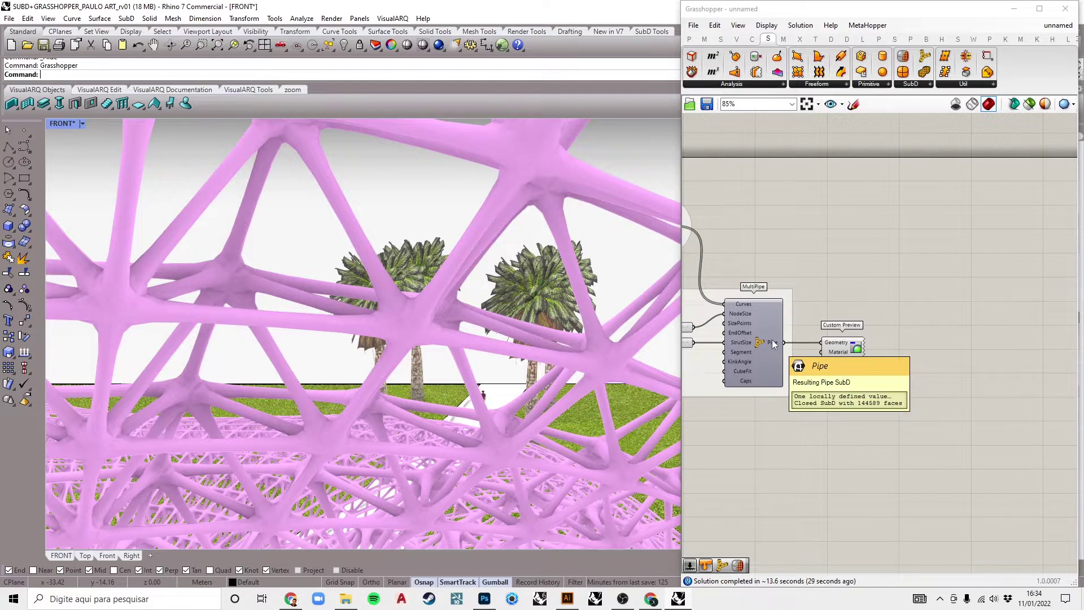
left_click(911, 85)
left_click_drag(937, 102, 872, 387)
scroll(838, 383, "up", 3)
left_click_drag(751, 313, 827, 404)
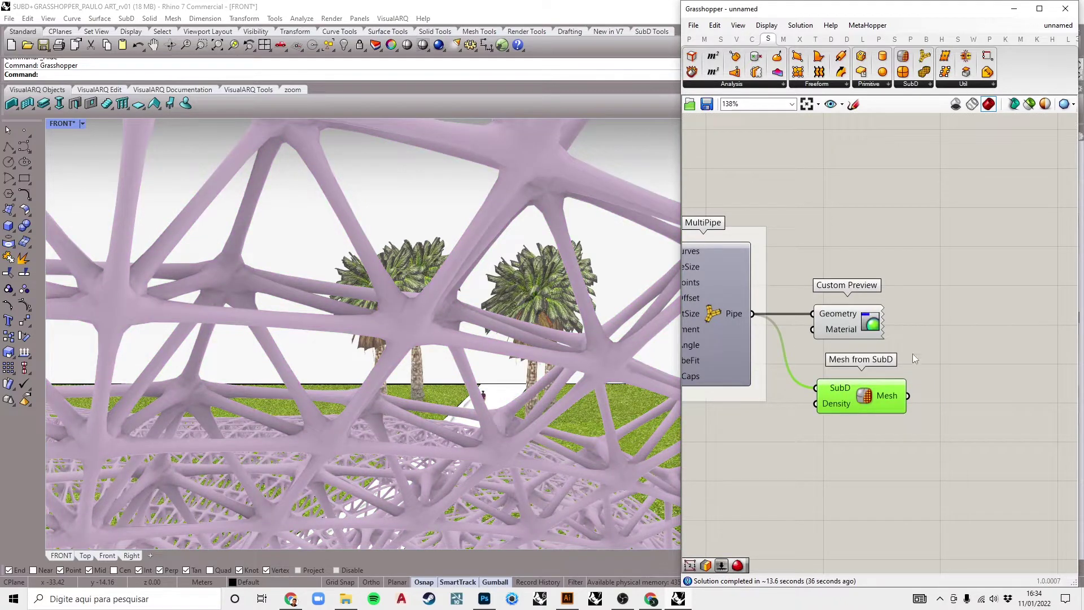
mouse_move(894, 398)
Place a Weaverbird's Catmull-Clark Subdivision component beside the Mesh from SubD component.
scroll(894, 398, "down", 3)
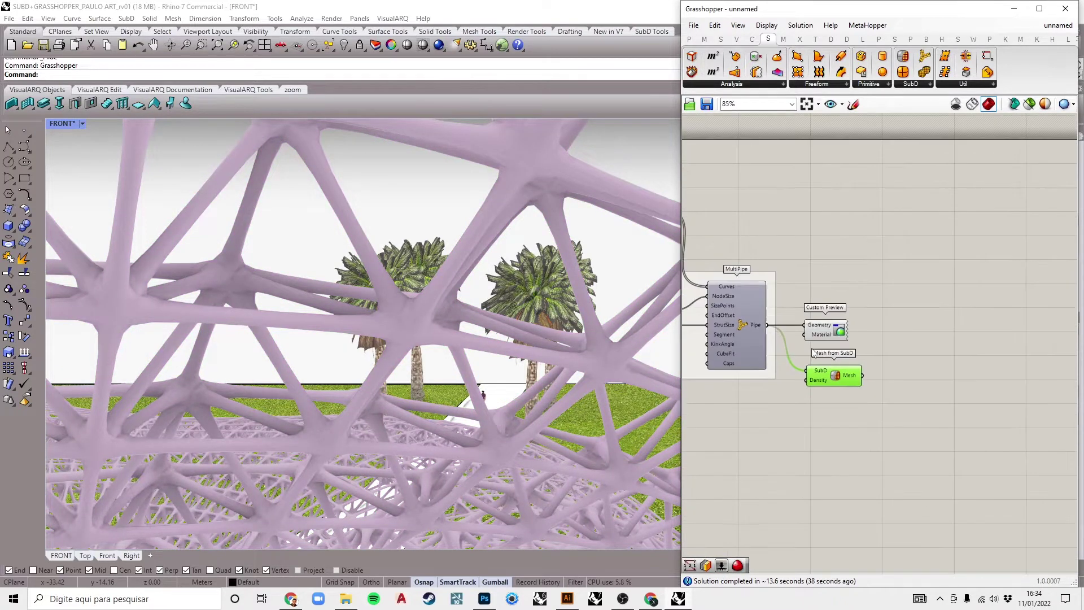
left_click(912, 347)
left_click(975, 40)
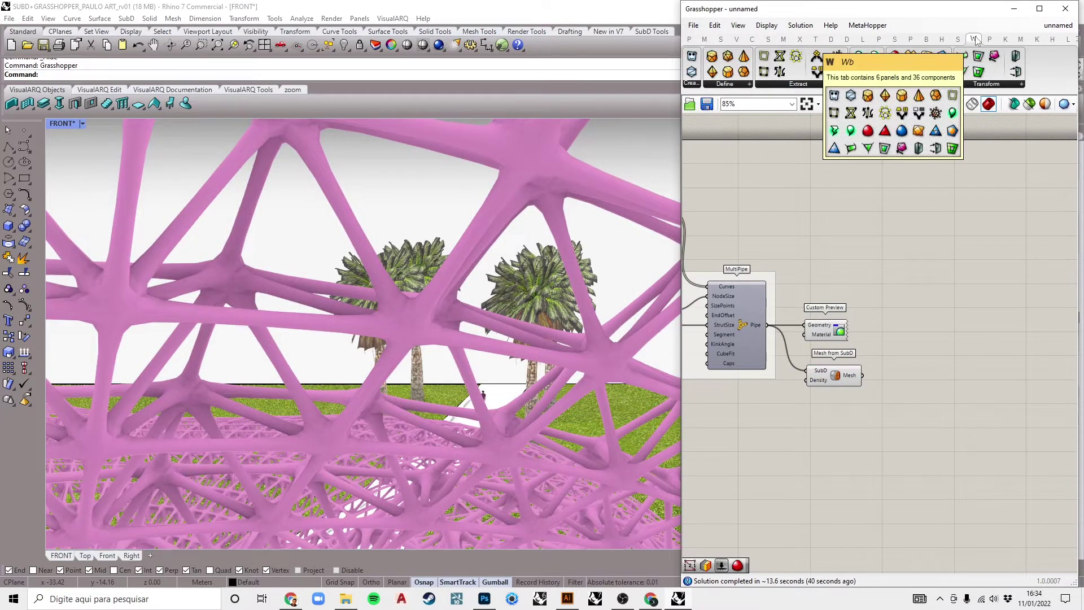
left_click(915, 84)
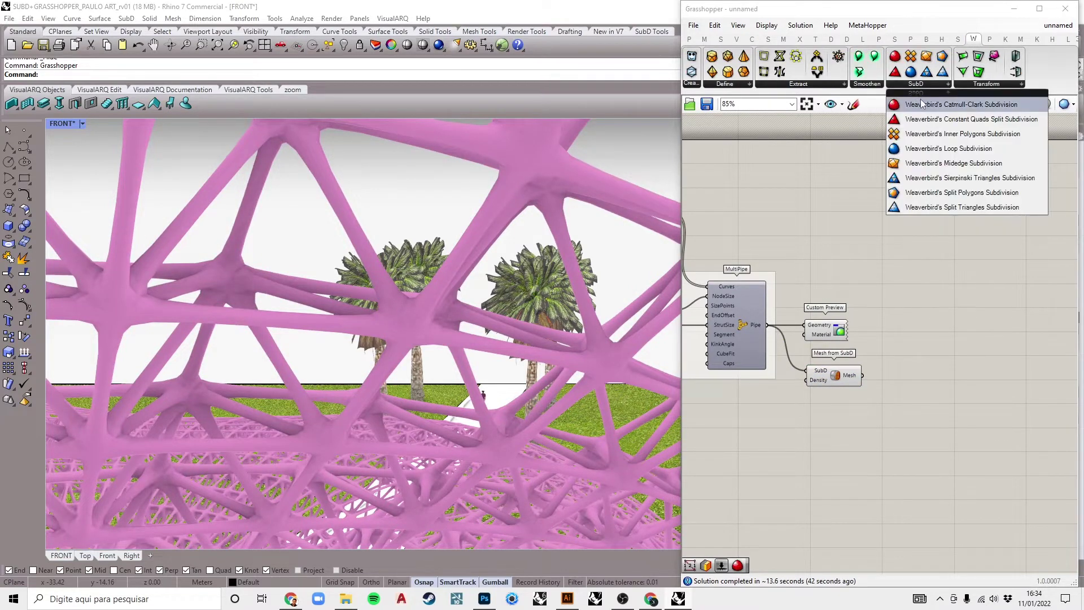
left_click(914, 103)
left_click(913, 366)
scroll(914, 399, "up", 3)
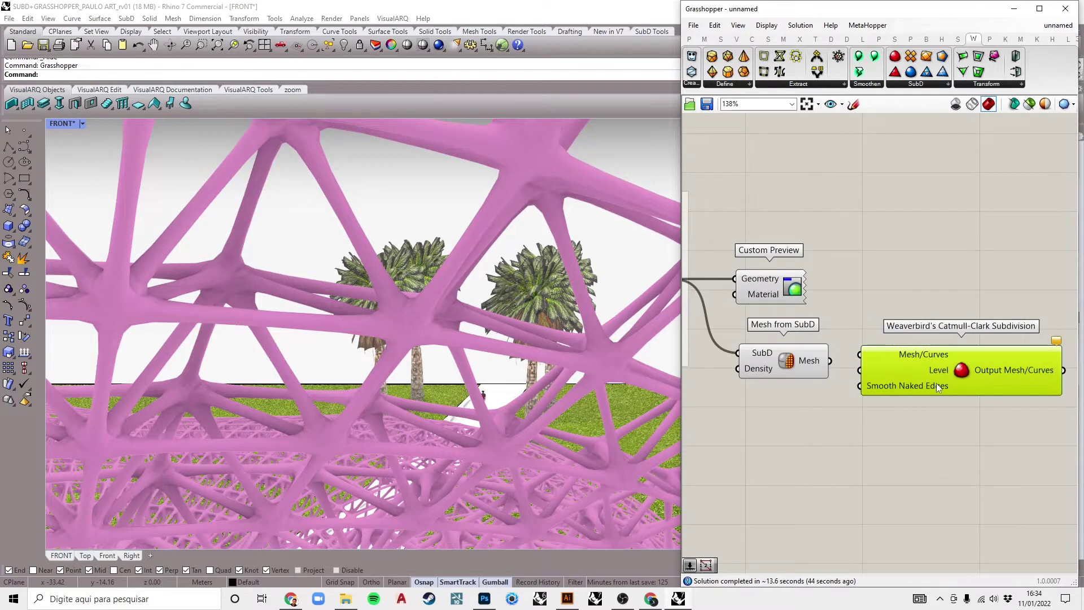
scroll(944, 392, "down", 2)
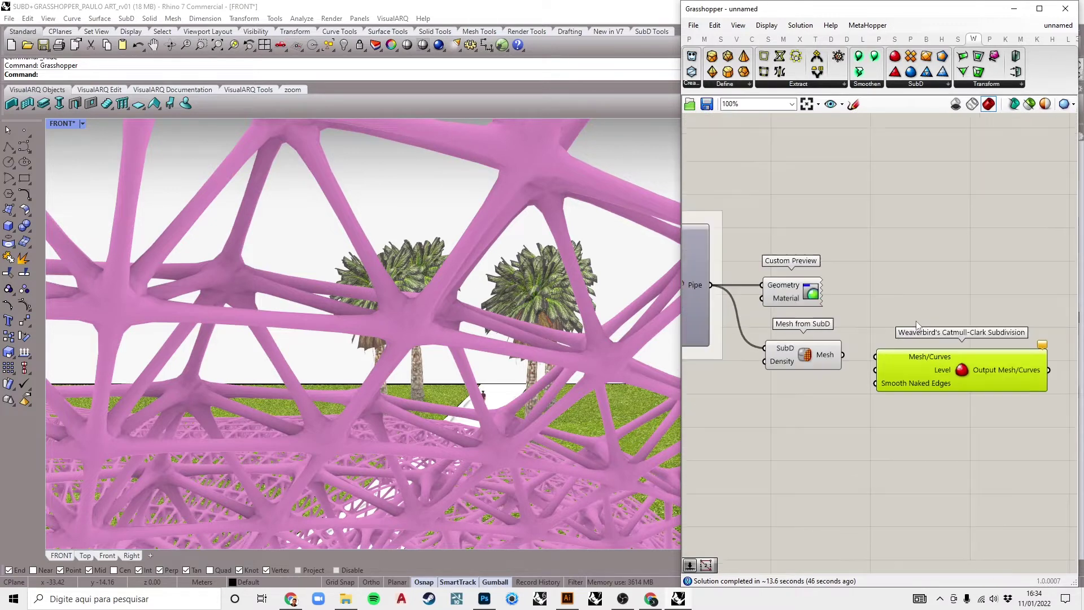
Add a number slider set to 3 for the subdivision's Level input and connect the Mesh output to its Mesh/Curves input.
double_click(769, 400)
type("3")
key("Return")
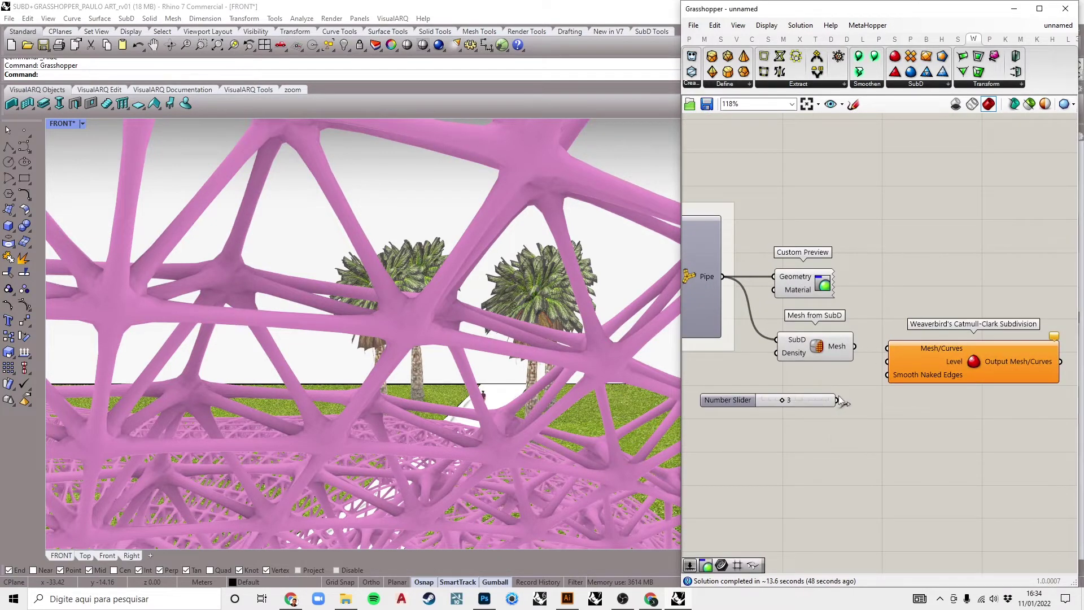
left_click_drag(838, 400, 888, 361)
left_click_drag(815, 403, 829, 391)
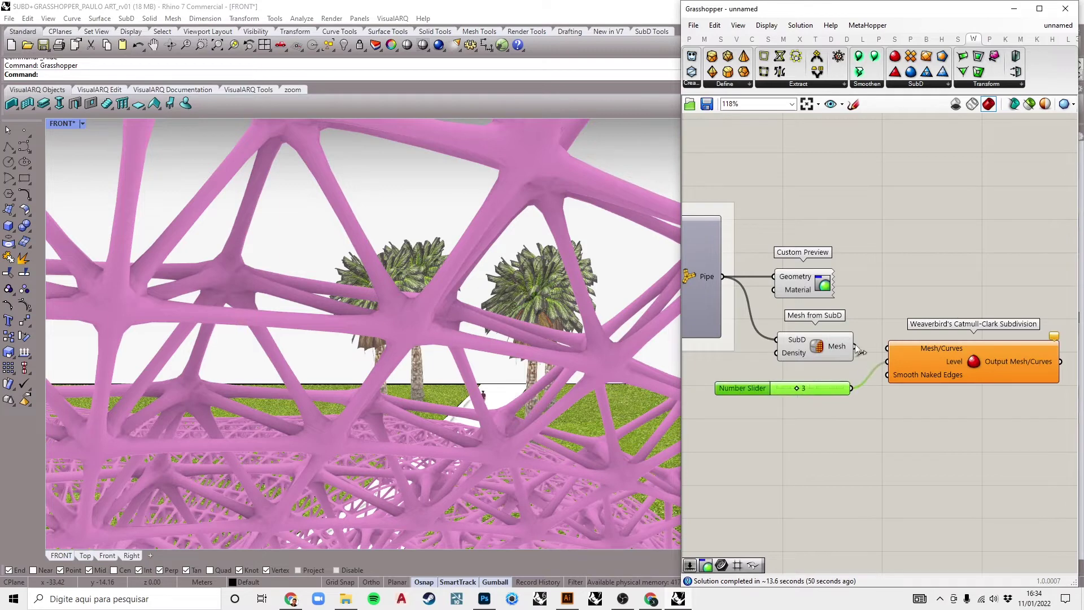
left_click_drag(855, 346, 884, 351)
Turn off the Mesh from SubD preview and move Custom Preview beside the Catmull-Clark Subdivision component.
left_click(831, 344)
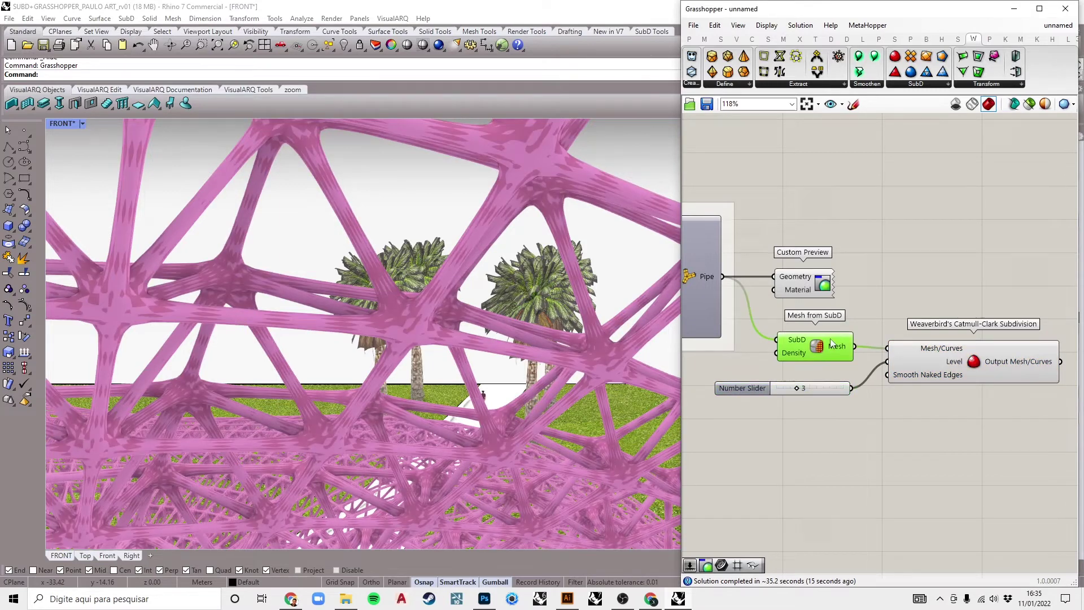
middle_click(832, 343)
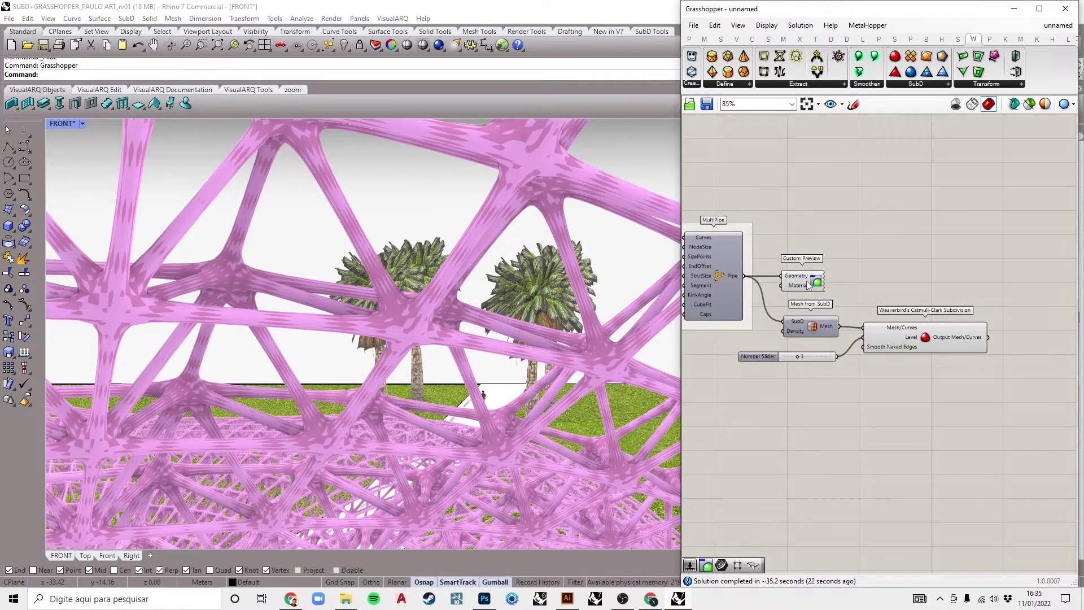
left_click_drag(806, 280, 1023, 333)
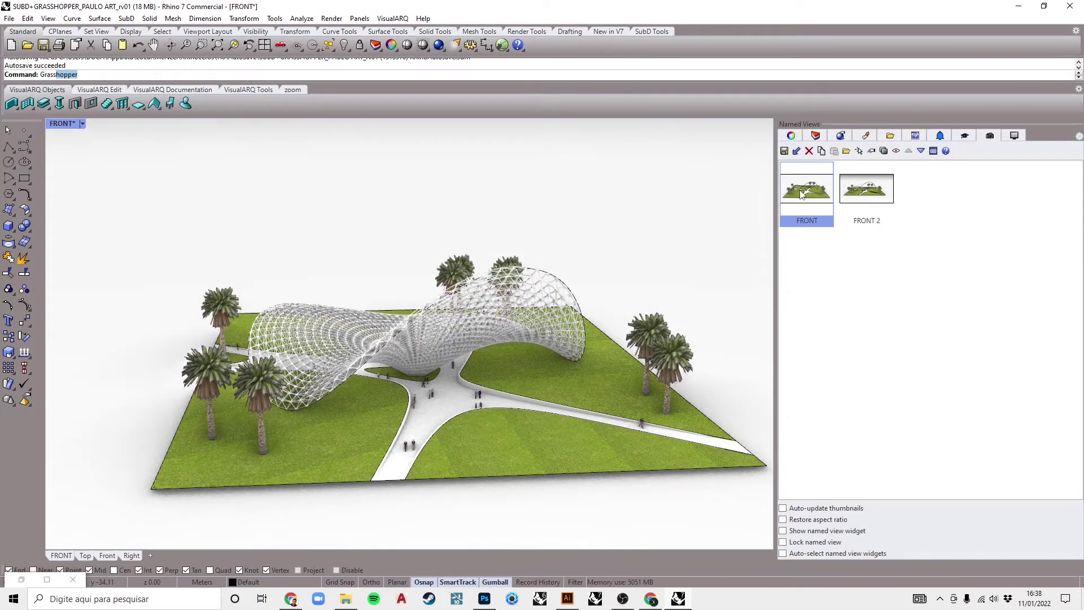
Restore the saved FRONT named view in the Rhino viewport.
double_click(802, 194)
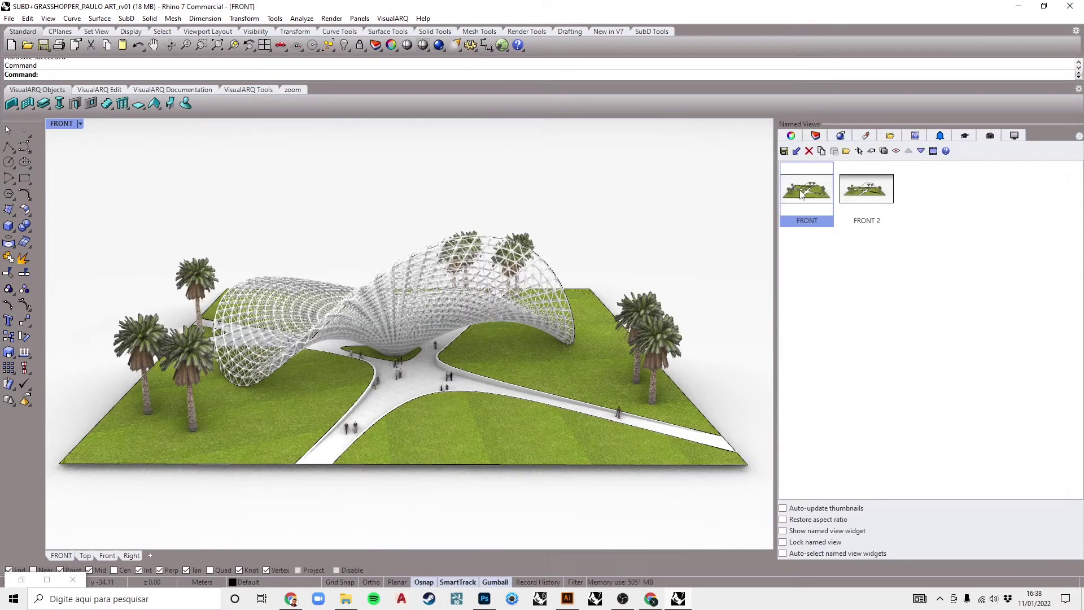